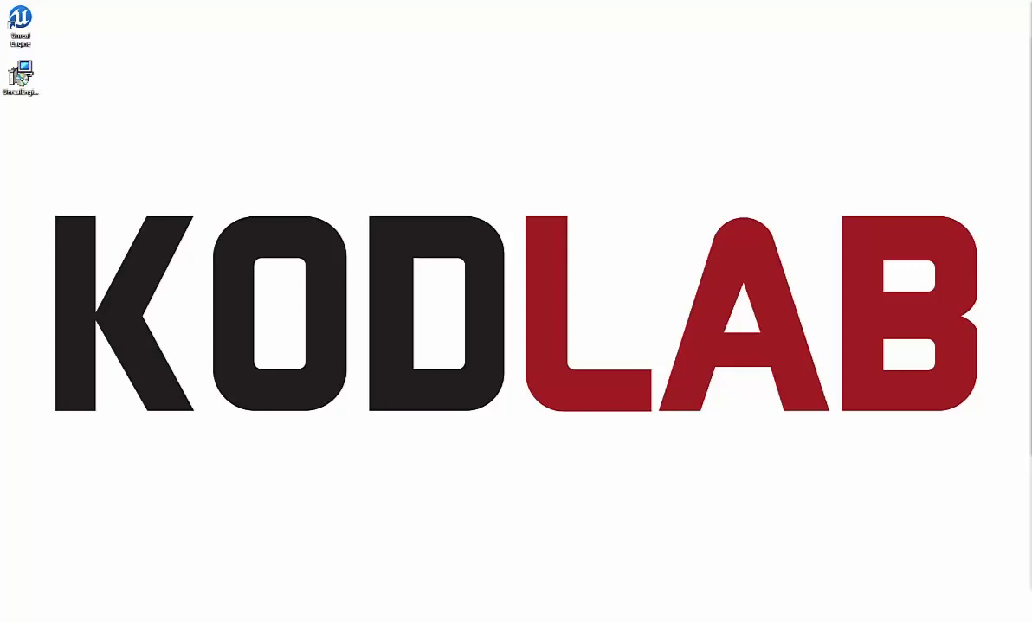
# - Bring the Chrome window showing unrealengine.com from the right edge to the centre of the desktop
pyautogui.moveTo(1022, 79)
pyautogui.mouseDown()
pyautogui.moveTo(482, 88)
pyautogui.moveTo(383, 73)
pyautogui.mouseUp()
# - Maximize the browser and scroll the Unreal Engine homepage down and back up to its news feed
pyautogui.doubleClick(383, 74)
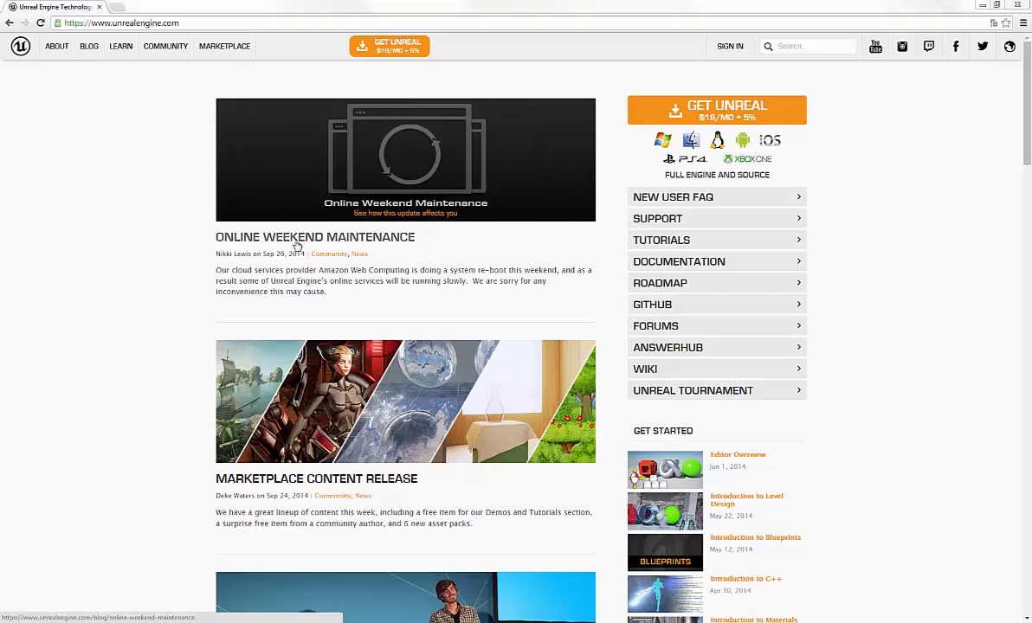
pyautogui.scroll(-3, 329, 245)
pyautogui.scroll(2, 377, 247)
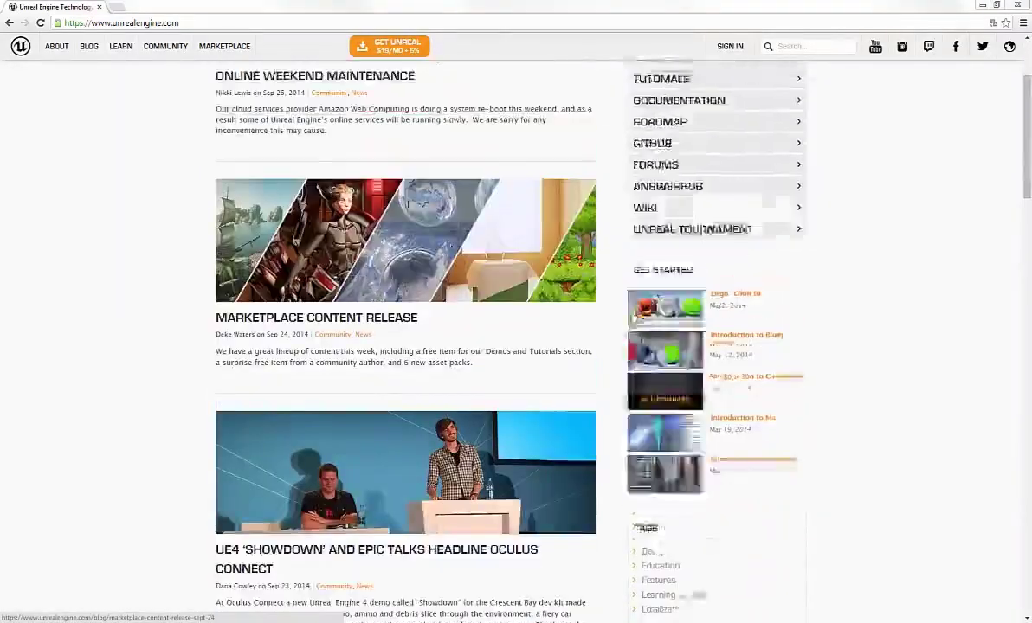
pyautogui.scroll(1, 286, 181)
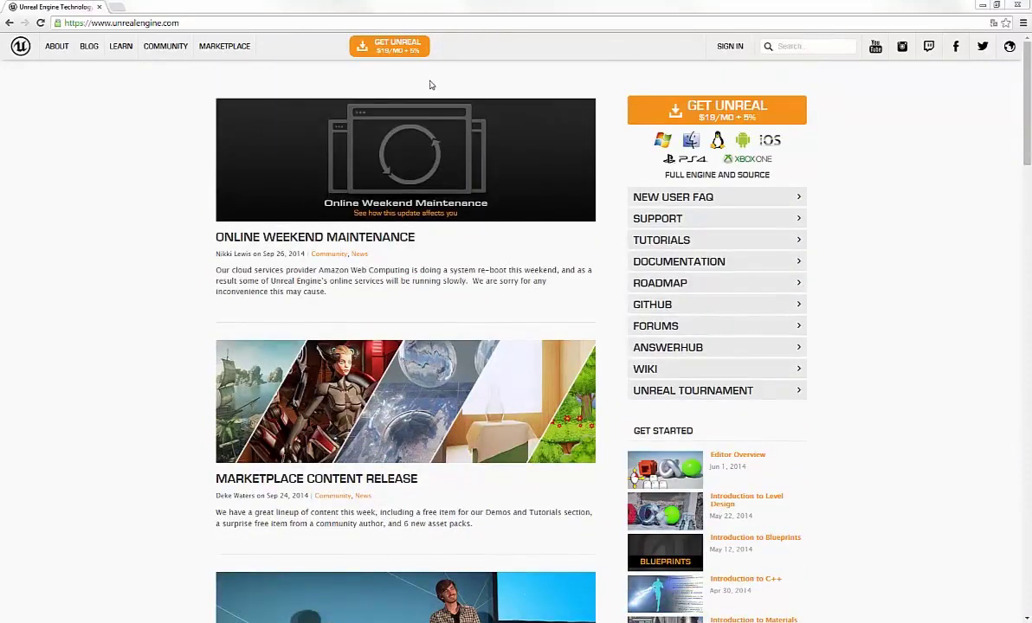
# - After a detour through Get Unreal, open the Sign In page and move to the Password field
pyautogui.click(367, 51)
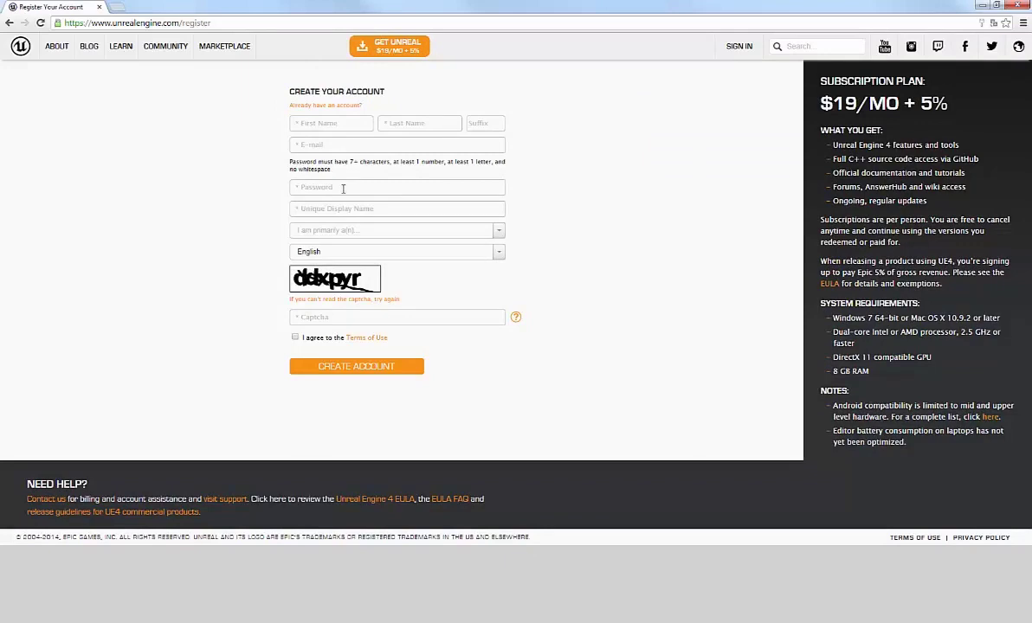
pyautogui.click(20, 48)
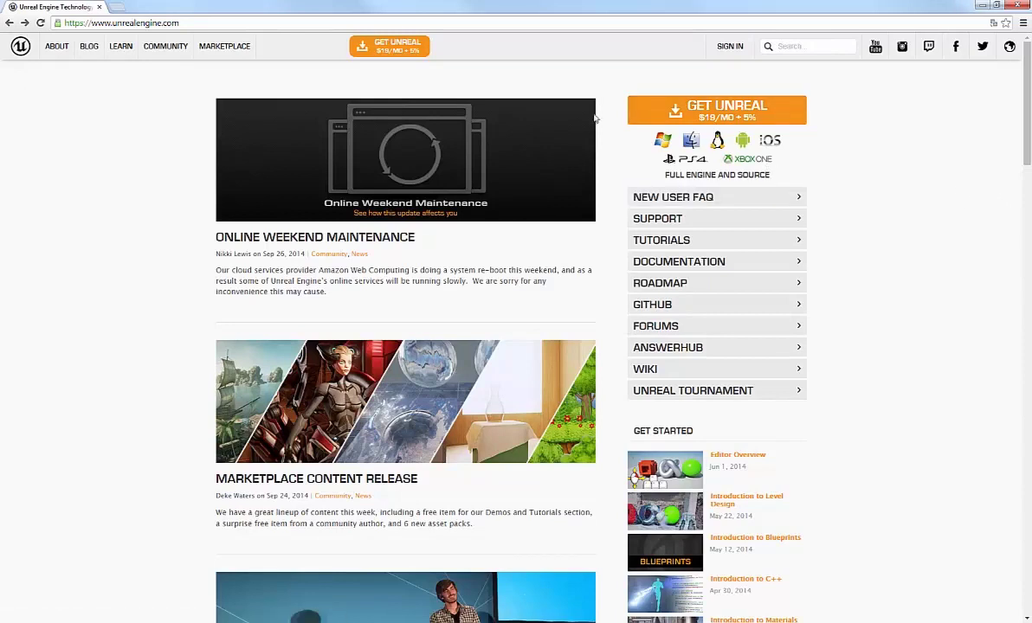
pyautogui.click(733, 58)
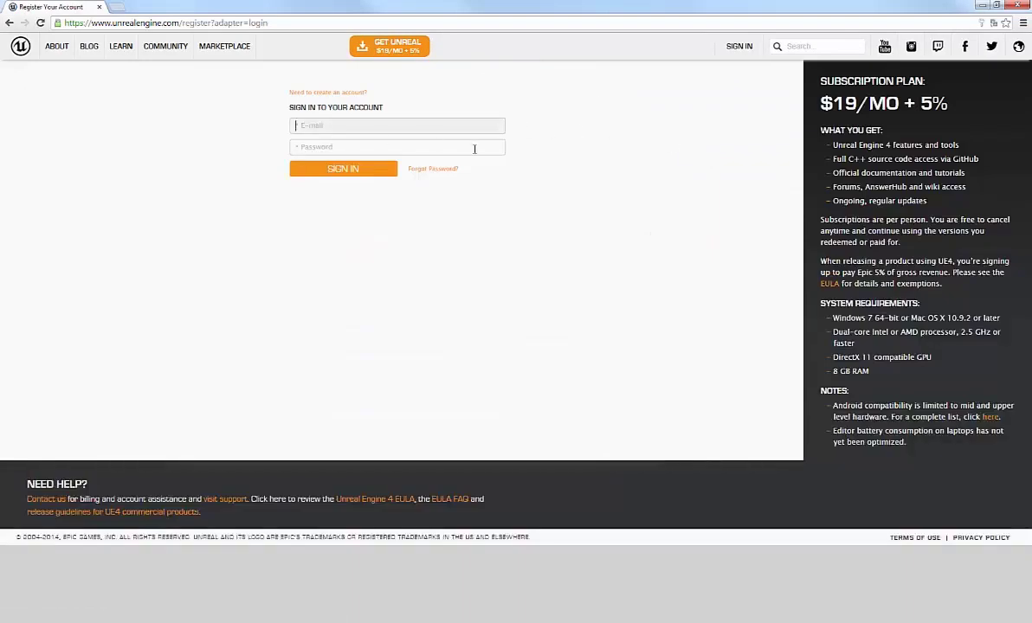
pyautogui.press('Tab')
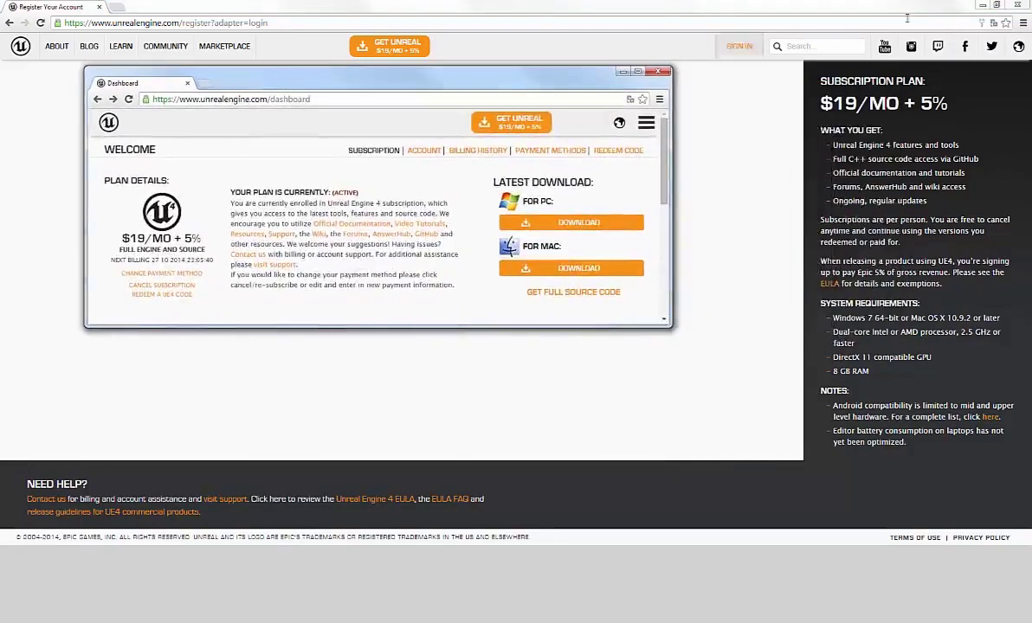
# - Minimize the full-screen browser and move the account Dashboard window toward the right
pyautogui.click(981, 6)
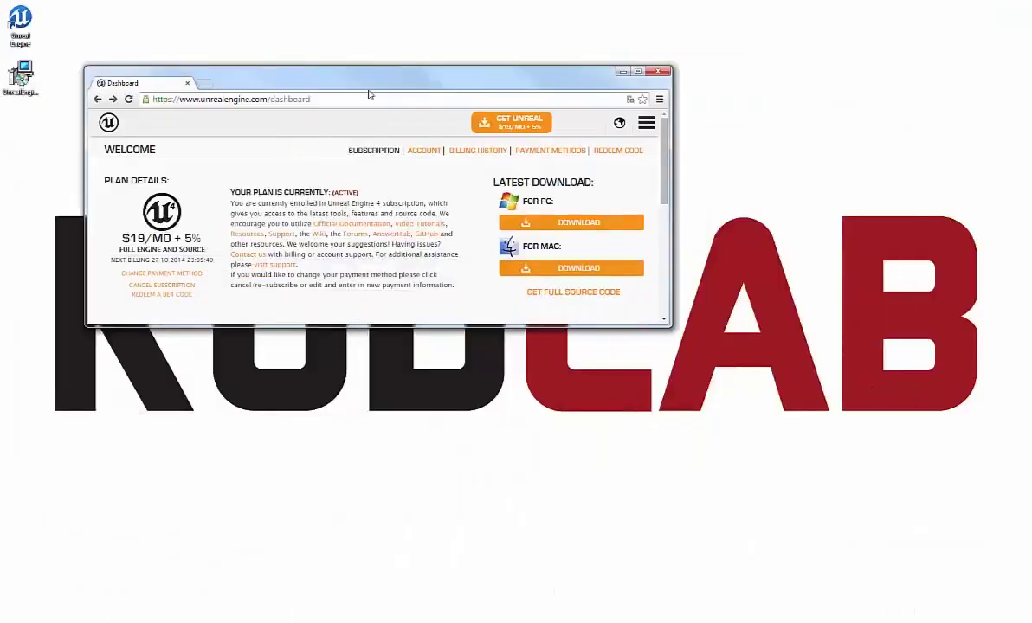
pyautogui.moveTo(351, 80)
pyautogui.mouseDown()
pyautogui.moveTo(437, 78)
pyautogui.moveTo(460, 61)
pyautogui.mouseUp()
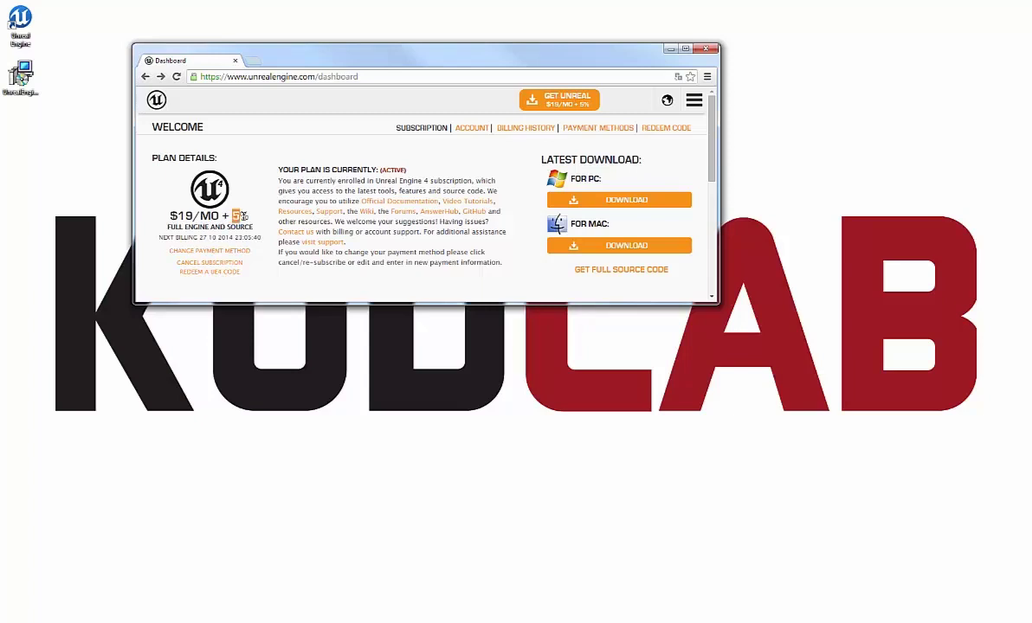
# - Highlight and clear the 5% royalty text, then push the Dashboard window to the right screen edge
pyautogui.moveTo(231, 215); pyautogui.dragTo(251, 214)
pyautogui.click(264, 209)
pyautogui.moveTo(384, 59); pyautogui.dragTo(1031, 106)
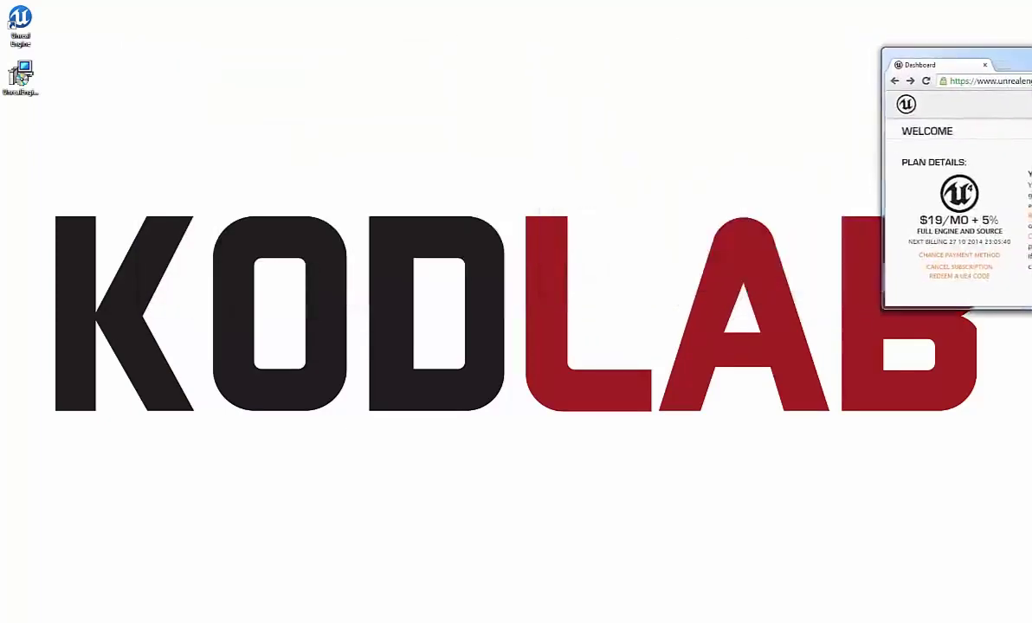
pyautogui.click(21, 82)
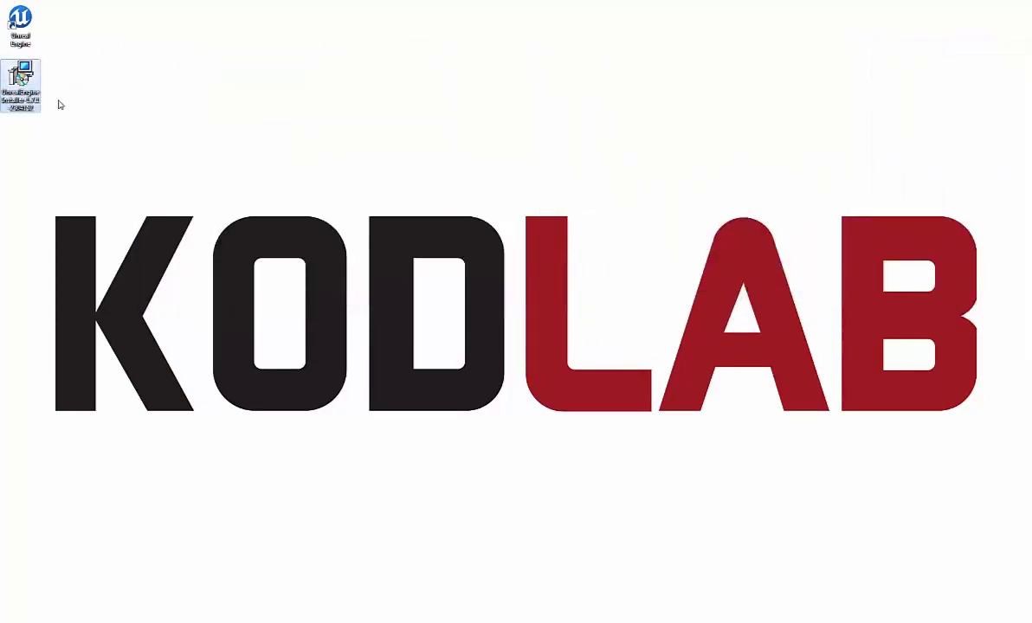
pyautogui.doubleClick(32, 76)
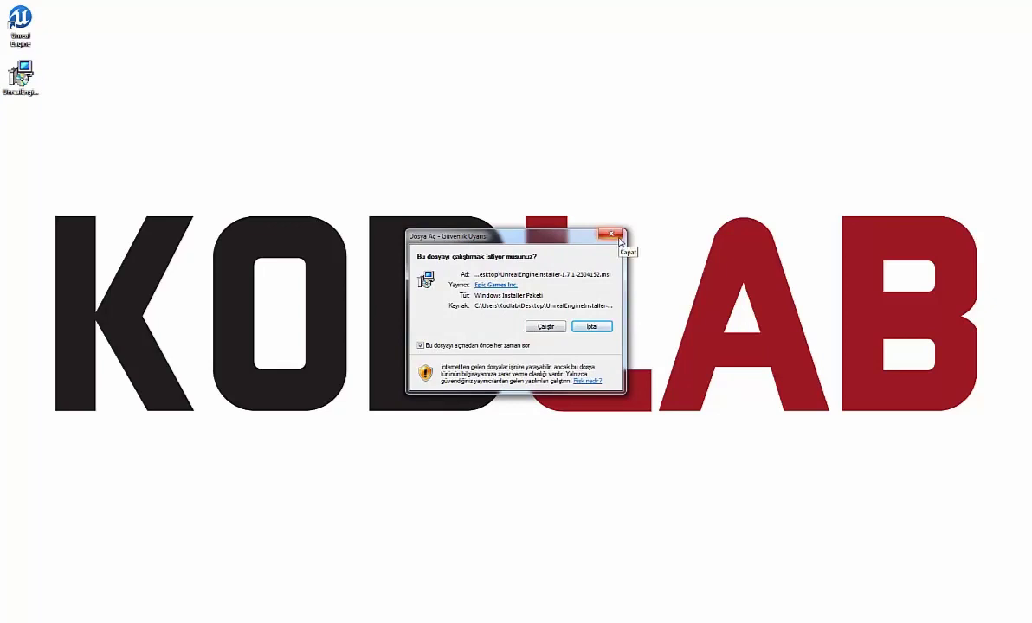
pyautogui.click(618, 240)
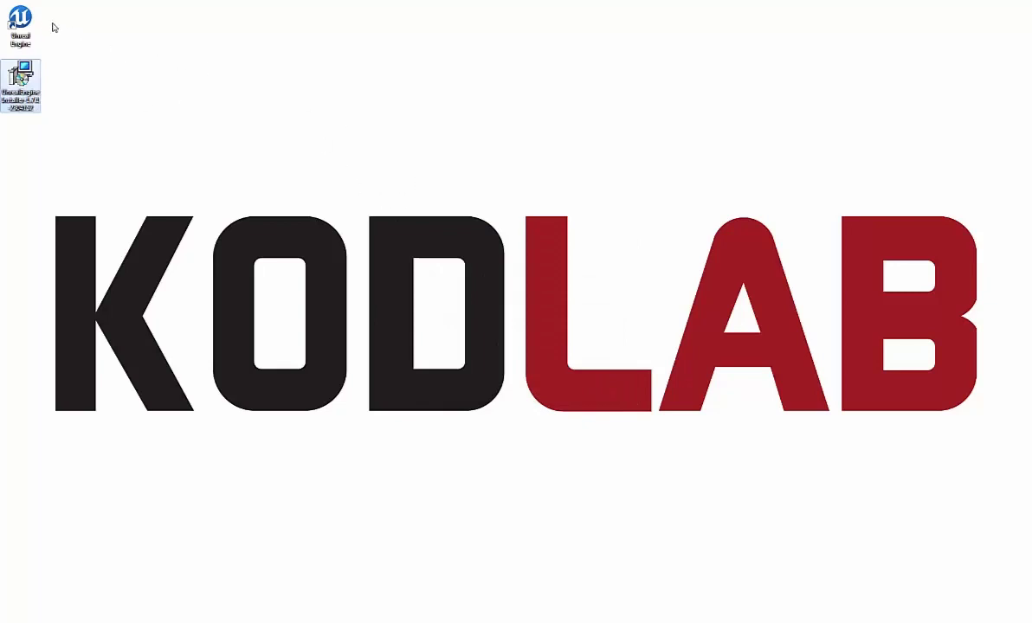
pyautogui.click(20, 22)
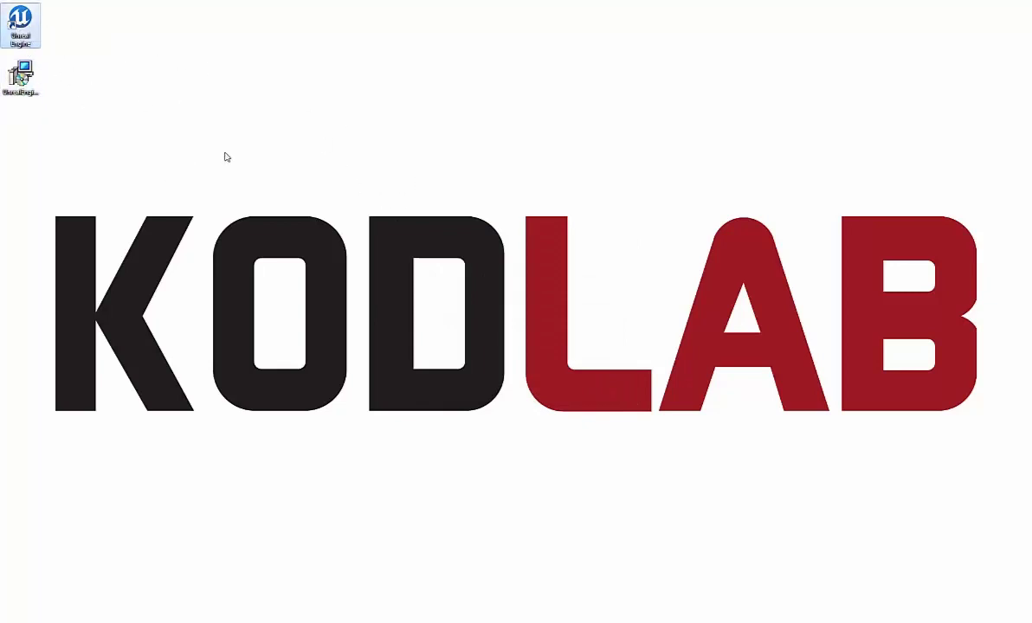
# - Launch the Unreal Engine Launcher from its desktop shortcut and wait for the Feed with 4.4.3
pyautogui.doubleClick(27, 37)
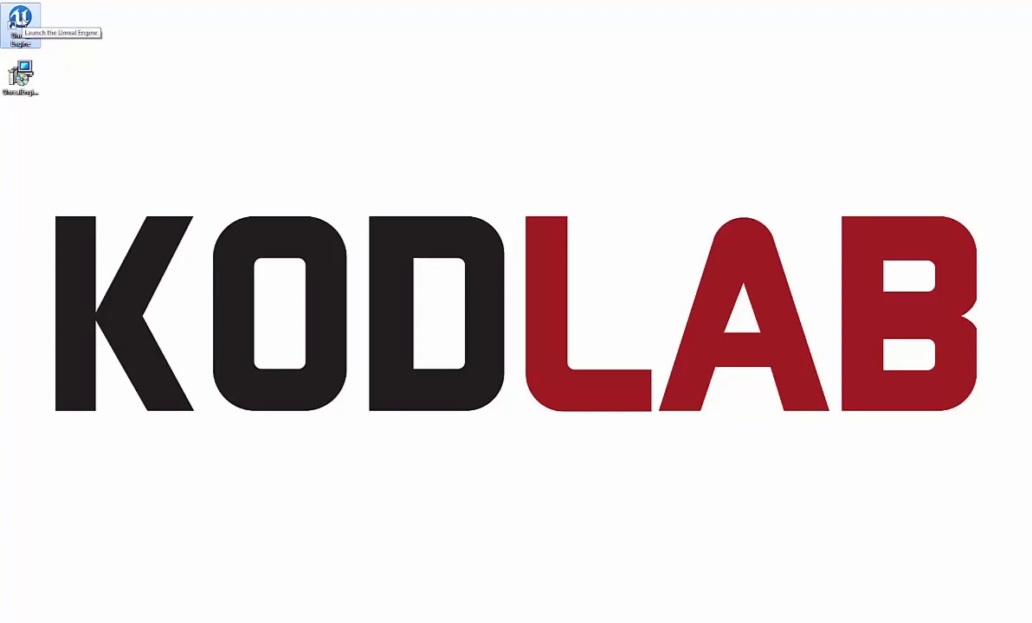
pyautogui.doubleClick(19, 22)
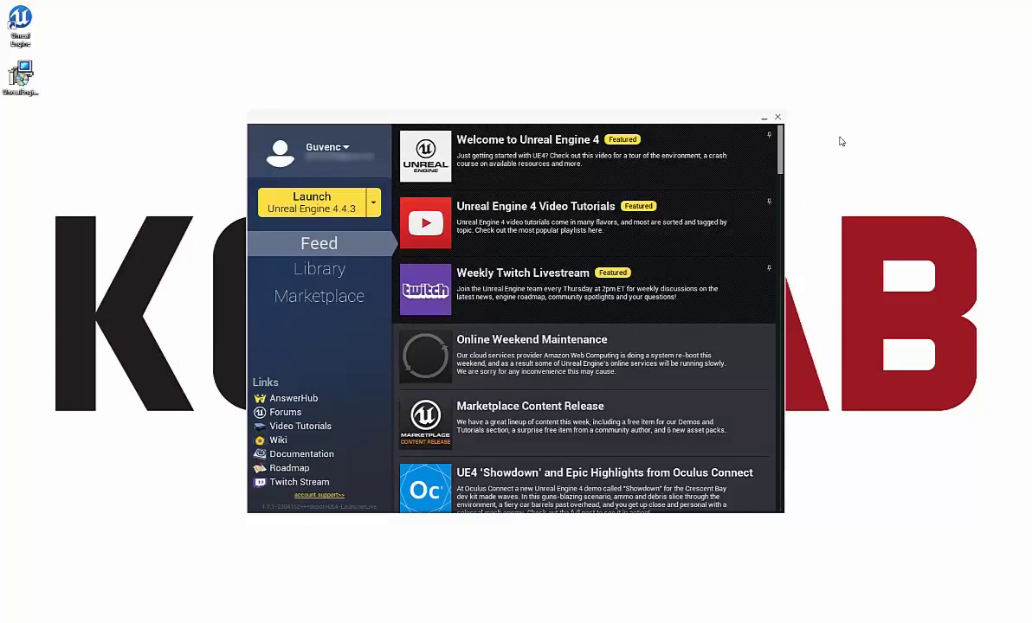
pyautogui.moveTo(779, 141); pyautogui.dragTo(786, 208)
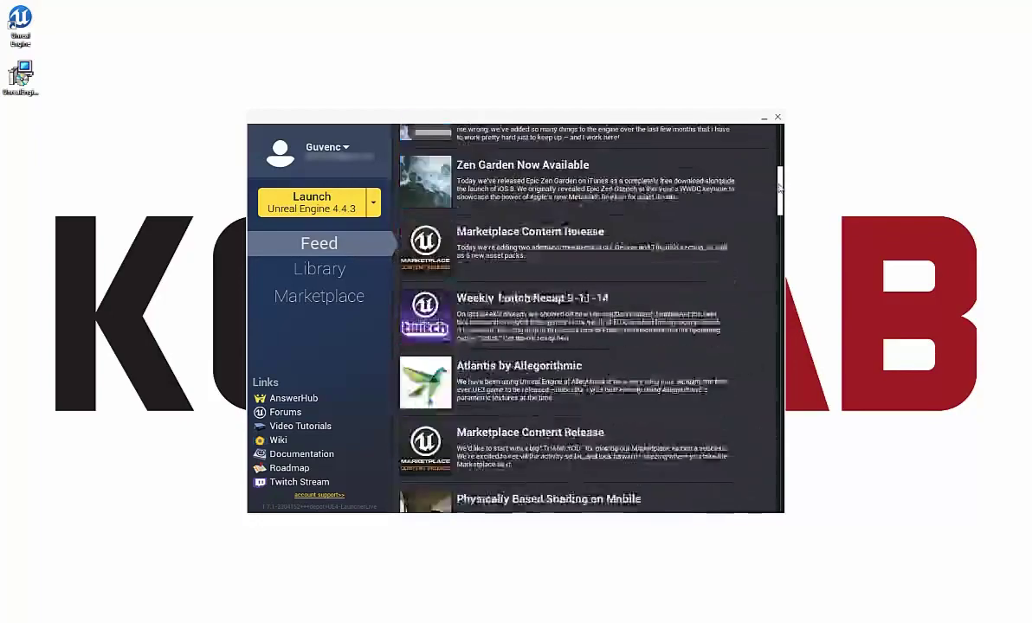
pyautogui.scroll(10, 786, 208)
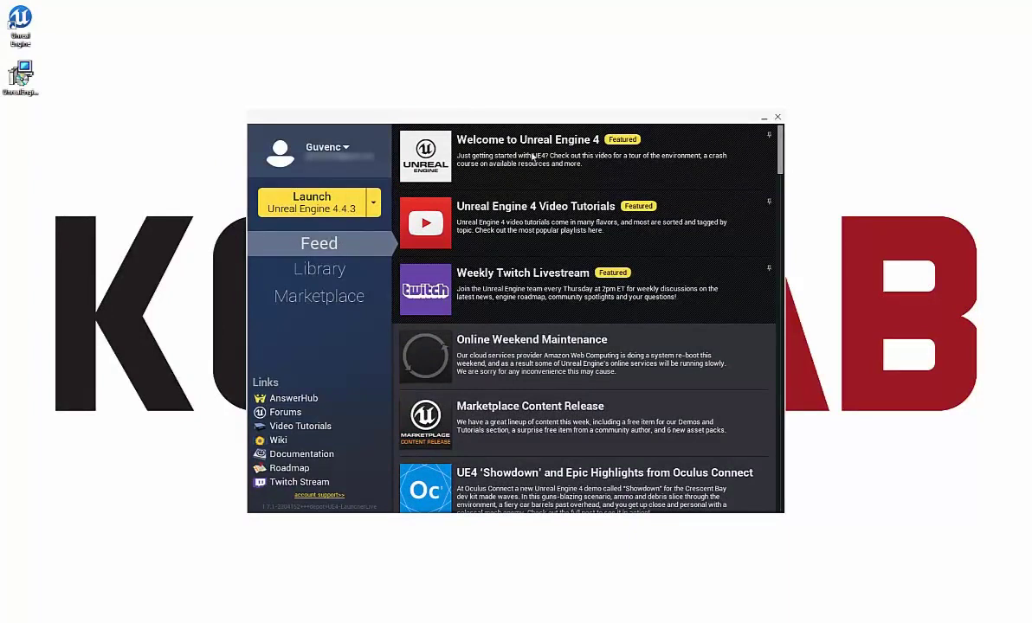
pyautogui.scroll(-1, 539, 196)
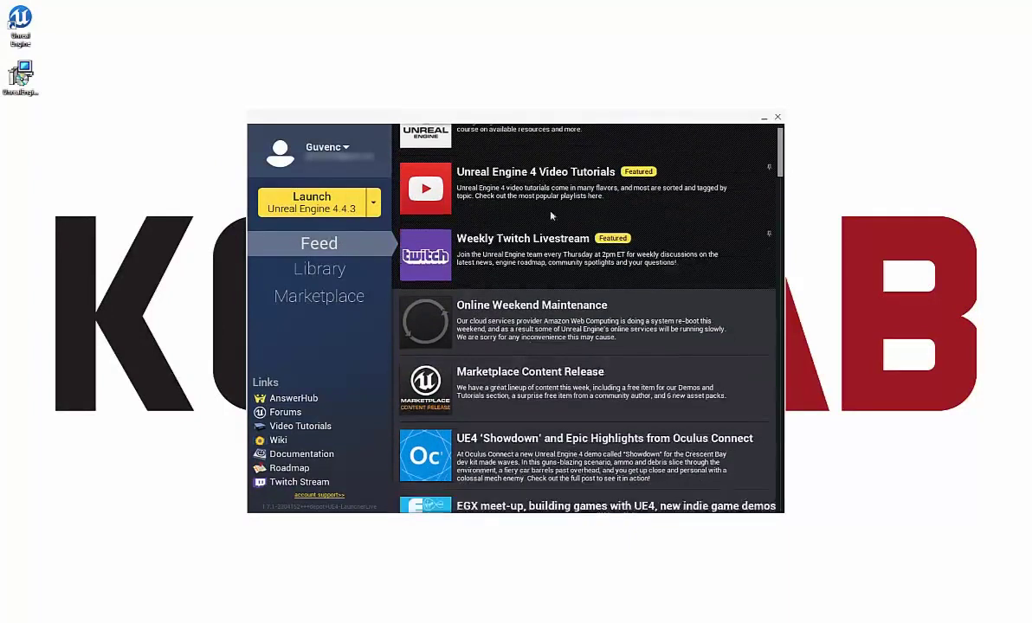
pyautogui.scroll(-2, 562, 251)
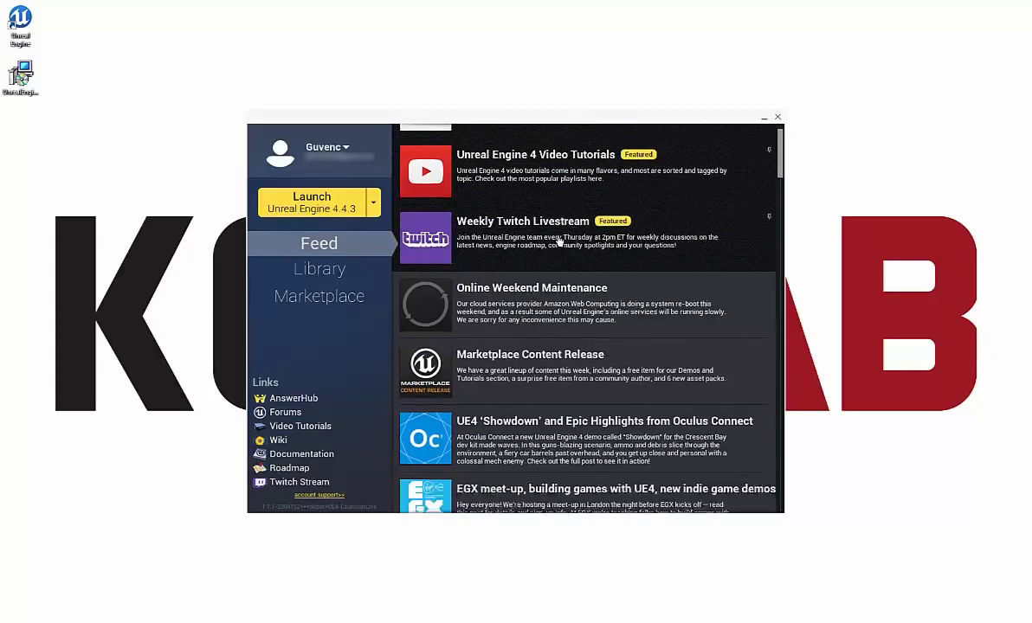
pyautogui.scroll(-2, 610, 310)
pyautogui.scroll(-2, 605, 313)
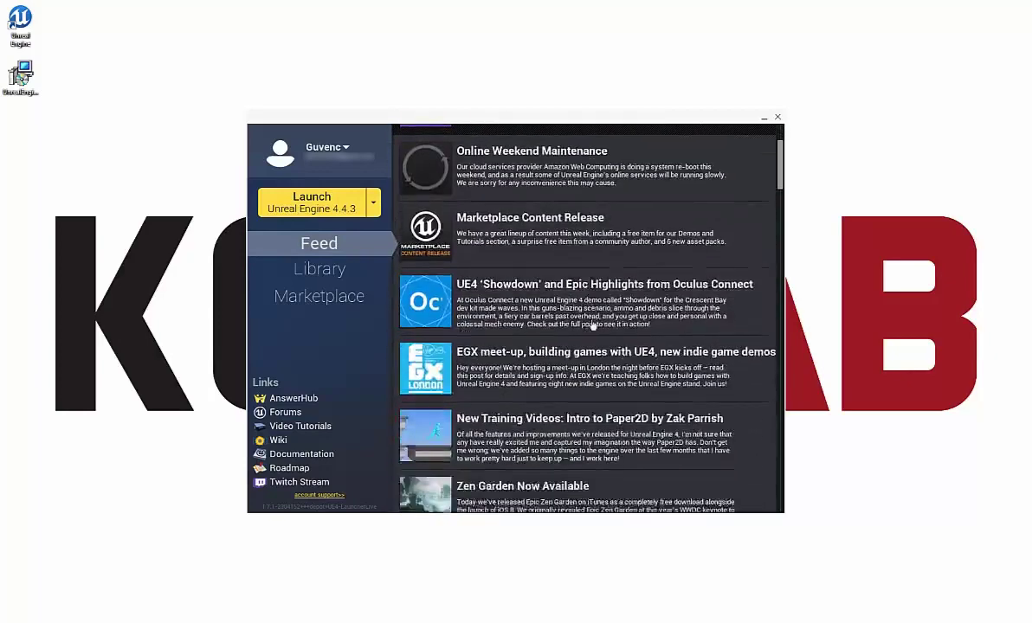
pyautogui.scroll(-2, 597, 320)
pyautogui.scroll(-2, 589, 327)
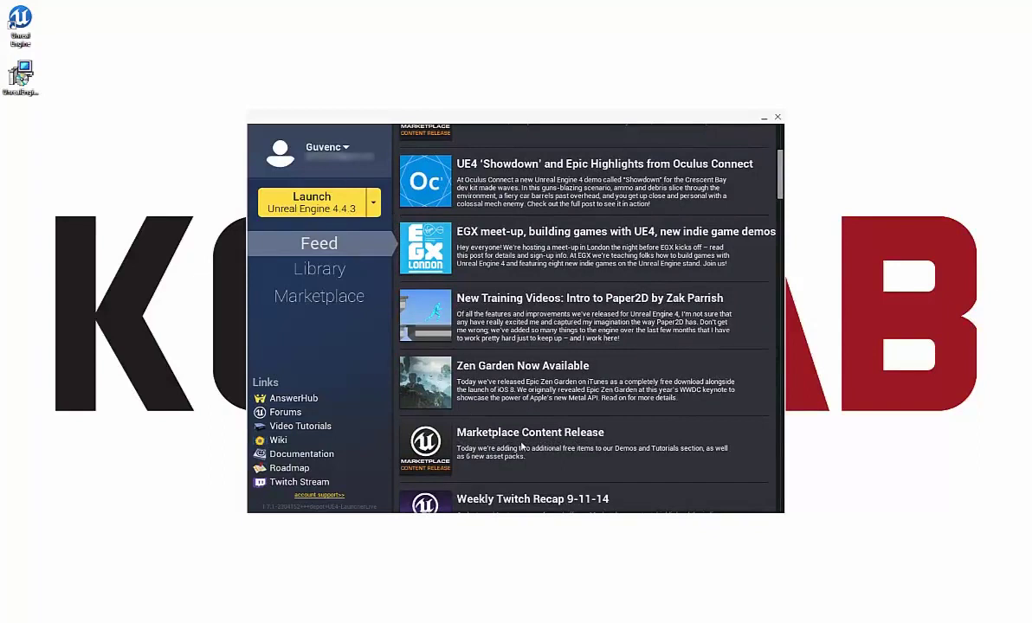
pyautogui.scroll(1, 521, 438)
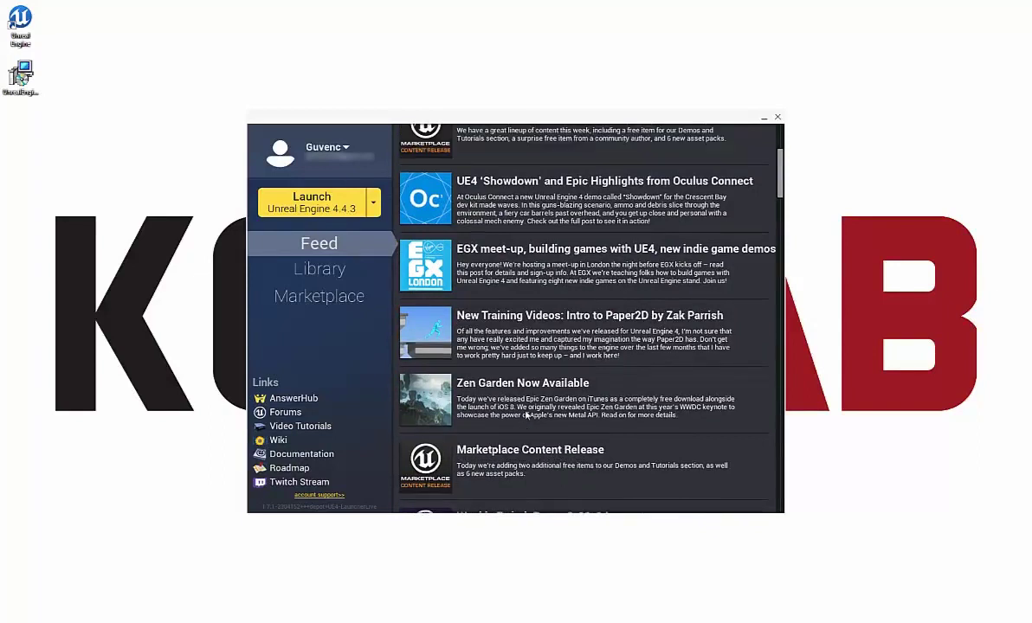
pyautogui.scroll(1, 528, 429)
pyautogui.scroll(2, 543, 405)
pyautogui.scroll(2, 543, 405)
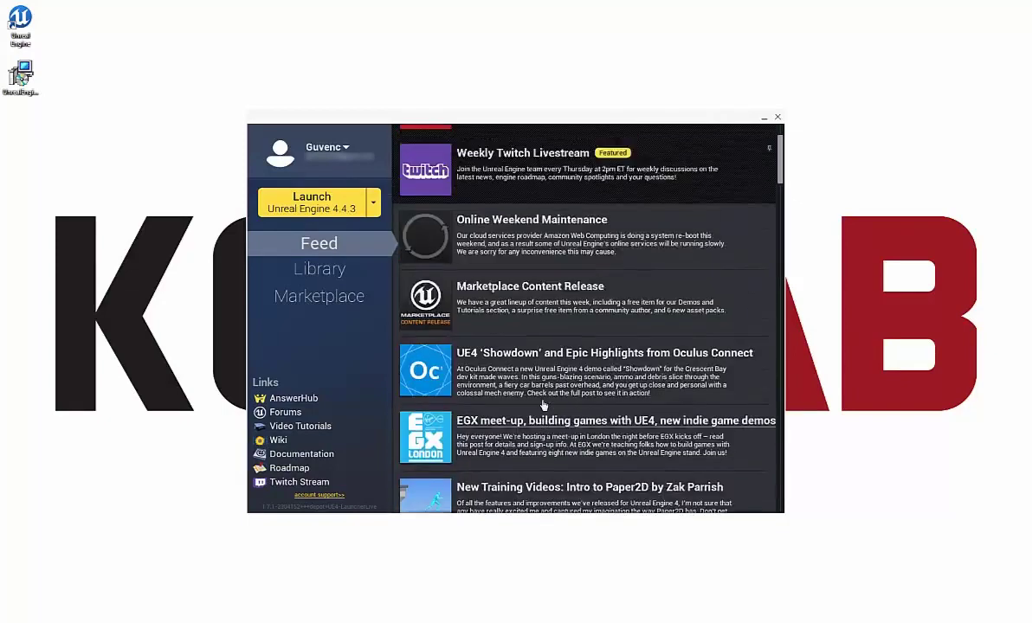
pyautogui.scroll(2, 544, 405)
pyautogui.scroll(1, 544, 405)
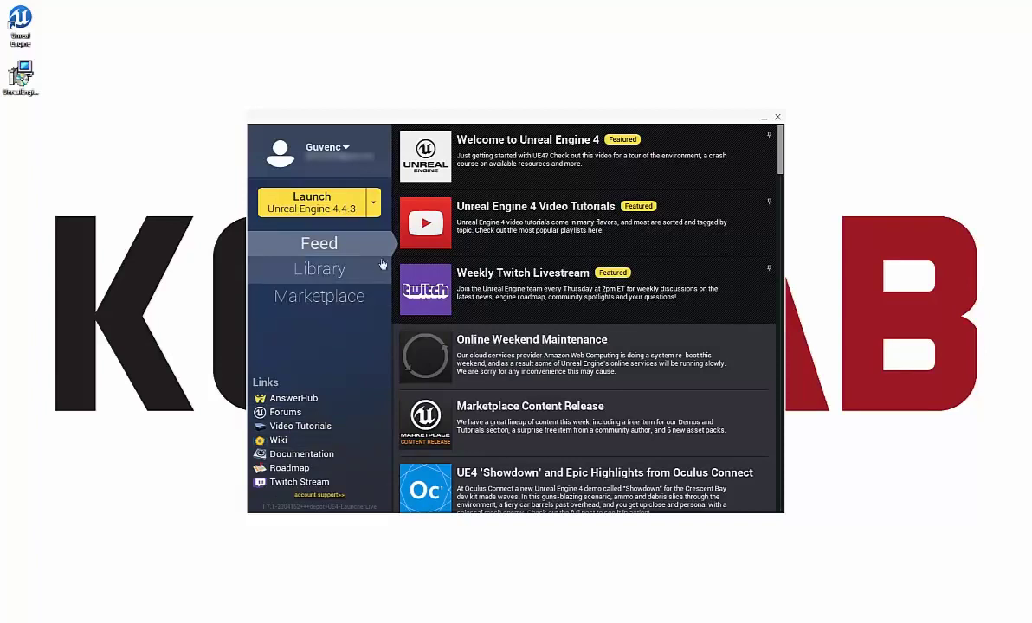
pyautogui.click(373, 205)
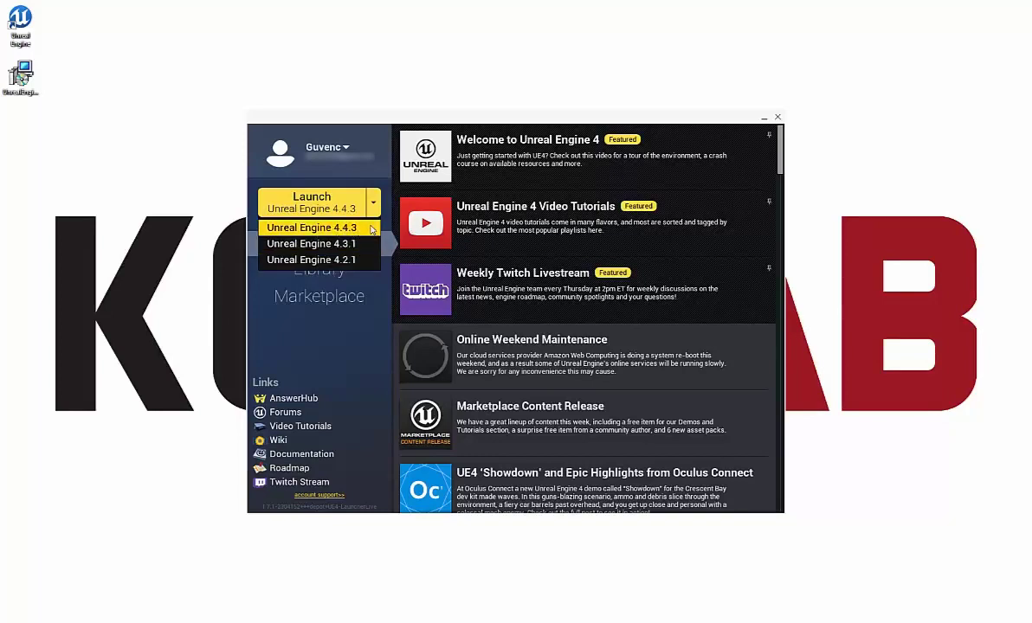
pyautogui.click(314, 228)
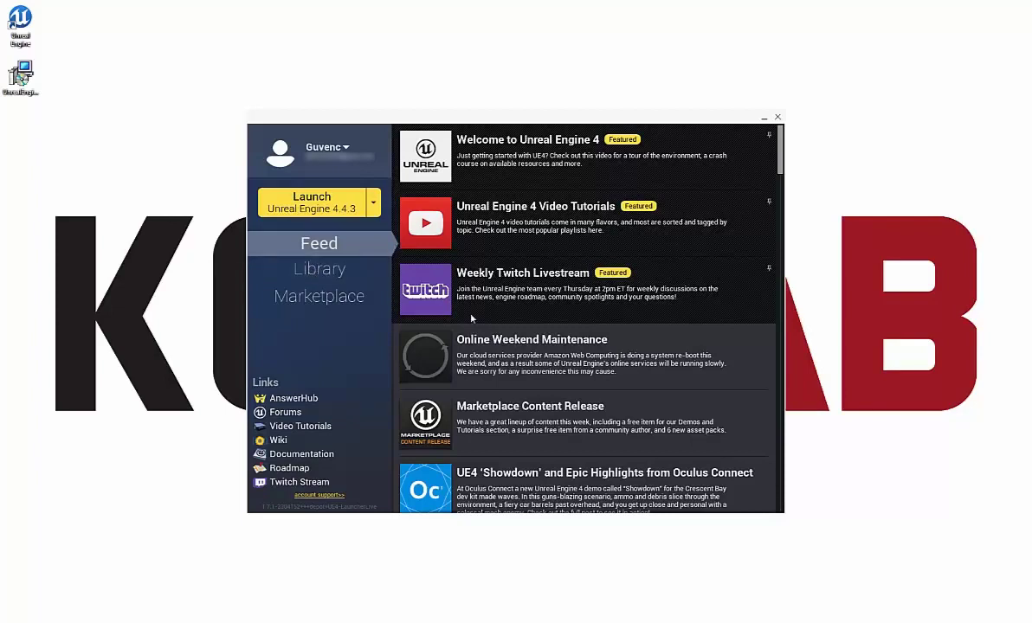
# - Open the Marketplace and begin browsing its free Demos and Tutorials, like Elemental Demo and Sun Temple
pyautogui.click(345, 308)
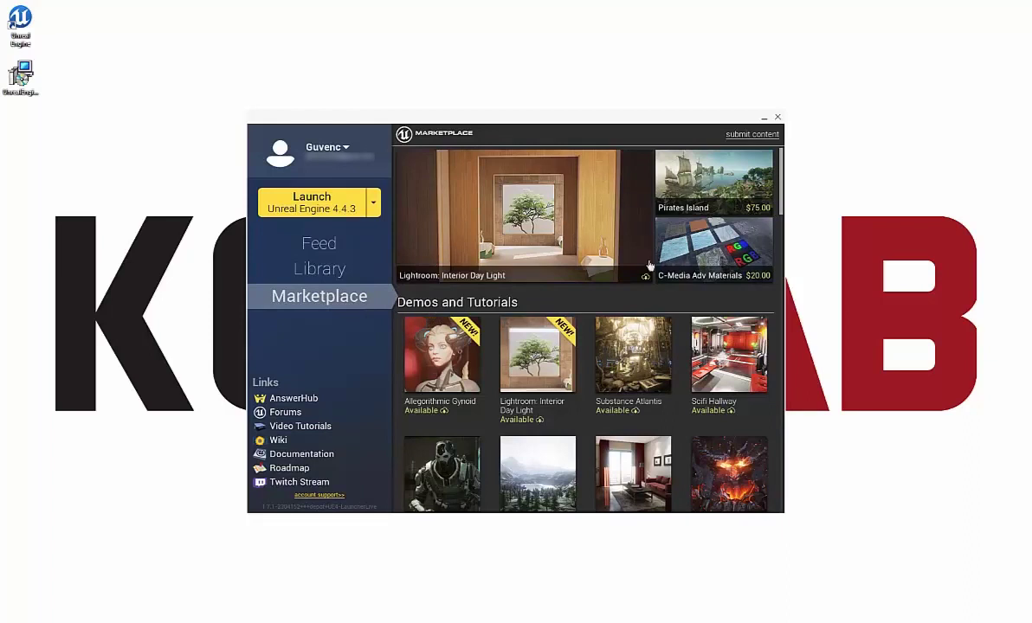
pyautogui.scroll(-2, 644, 267)
pyautogui.scroll(-2, 645, 267)
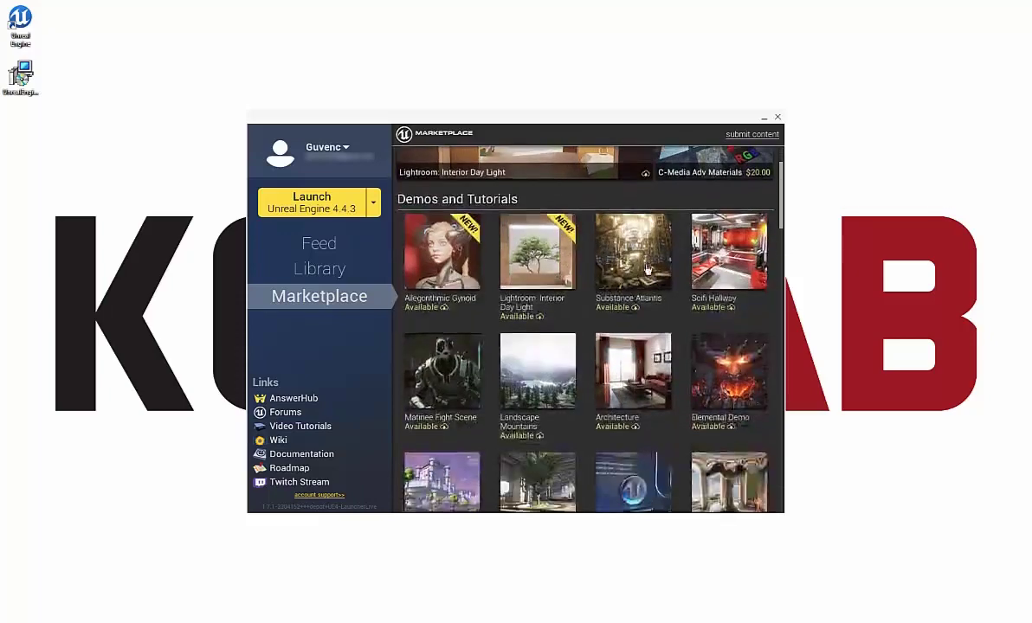
pyautogui.scroll(-2, 646, 267)
pyautogui.scroll(-2, 646, 268)
pyautogui.scroll(-2, 647, 270)
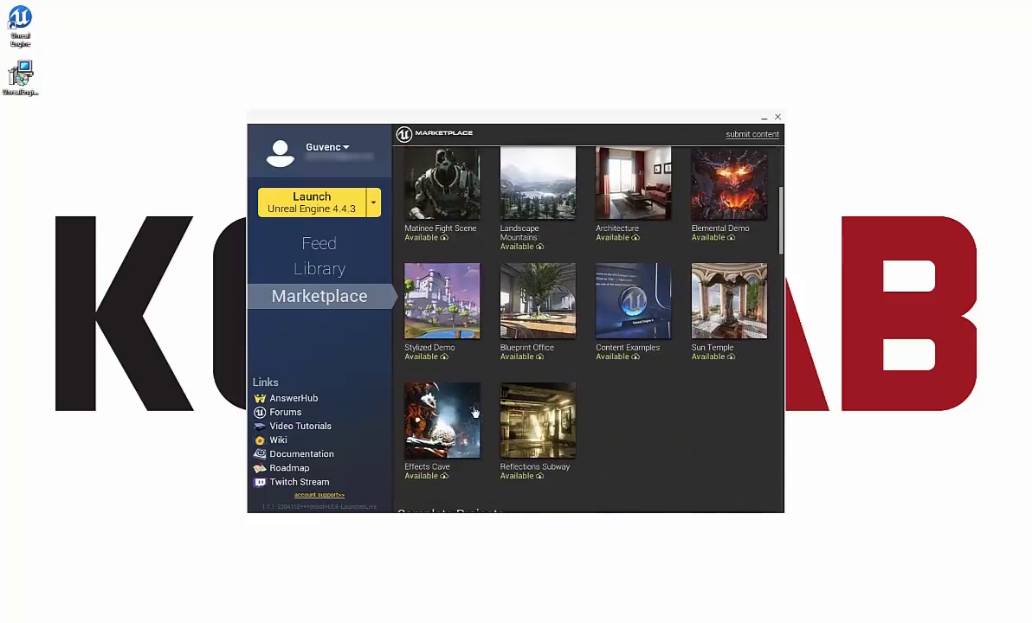
pyautogui.scroll(-3, 616, 372)
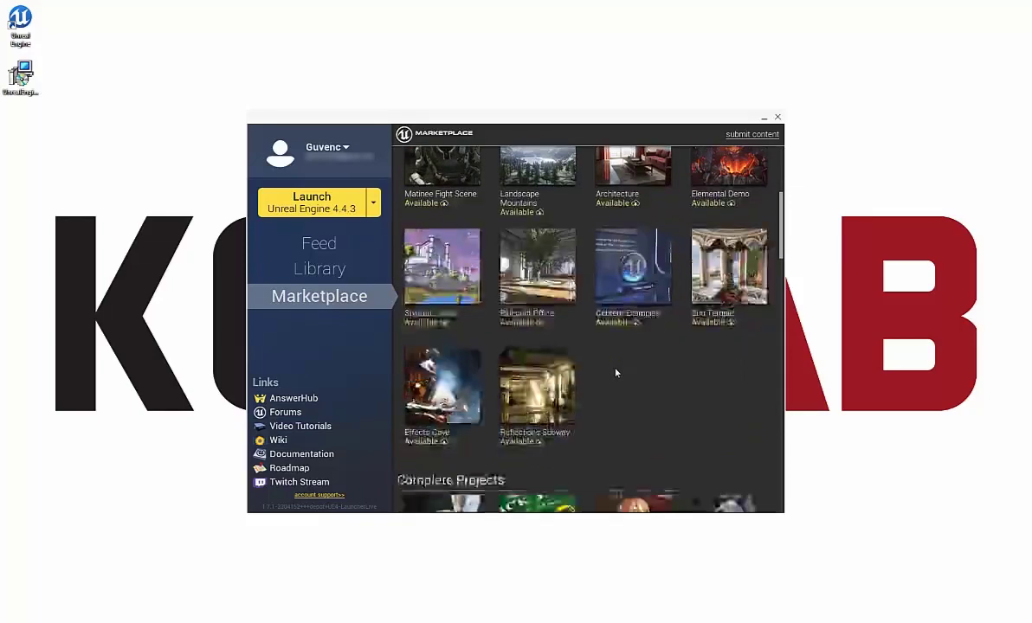
pyautogui.scroll(5, 462, 379)
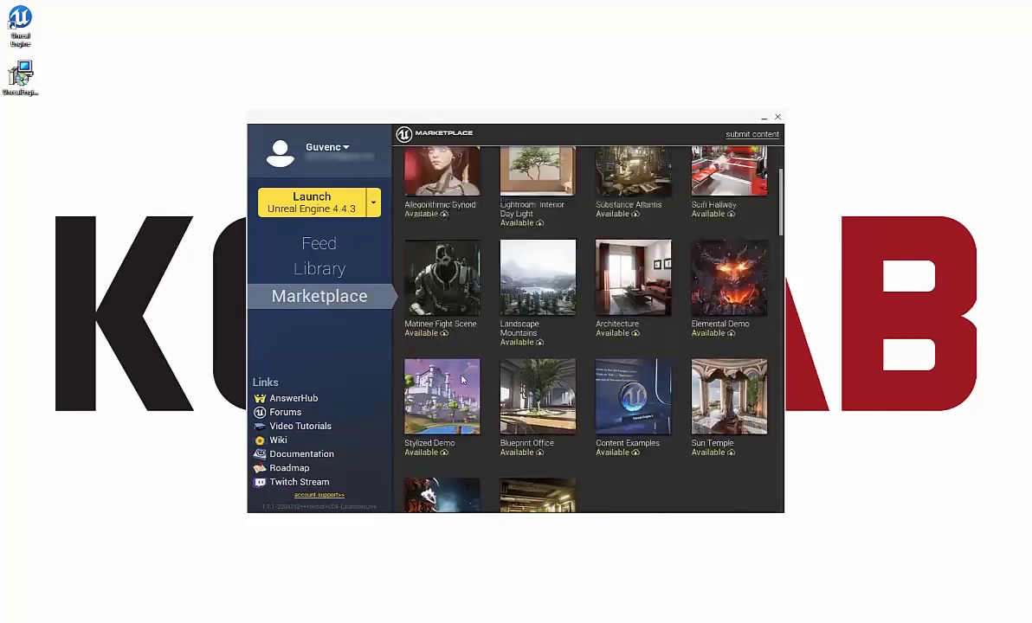
pyautogui.scroll(5, 461, 380)
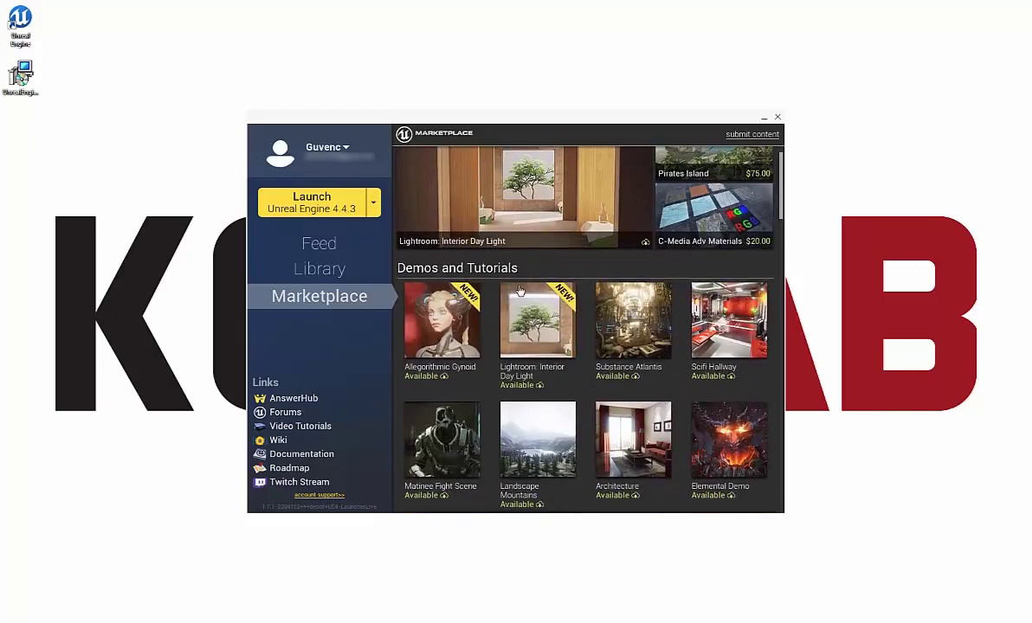
pyautogui.scroll(-5, 511, 335)
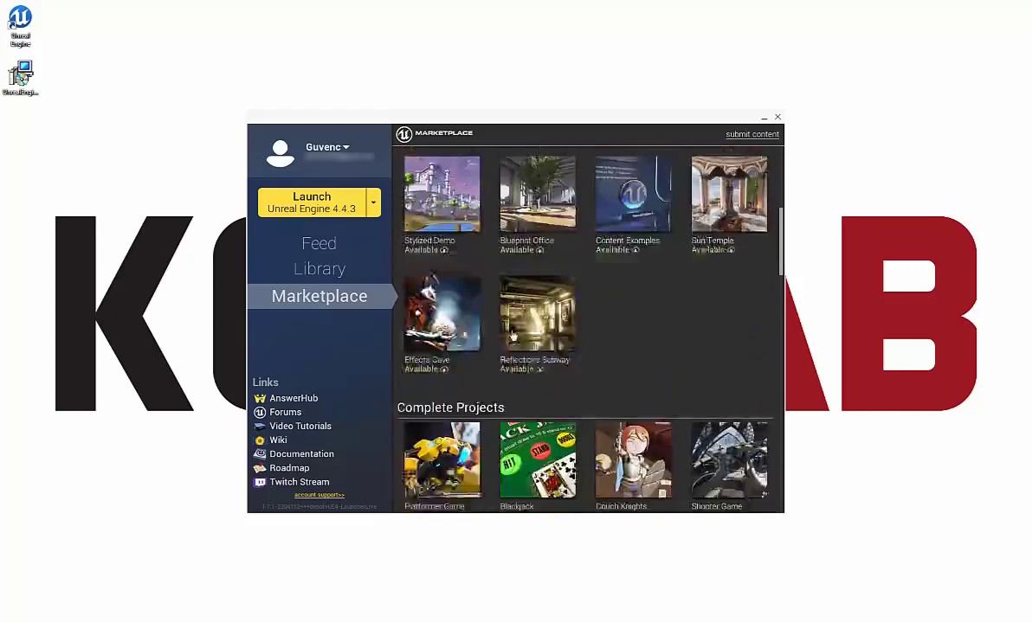
pyautogui.scroll(-4, 512, 336)
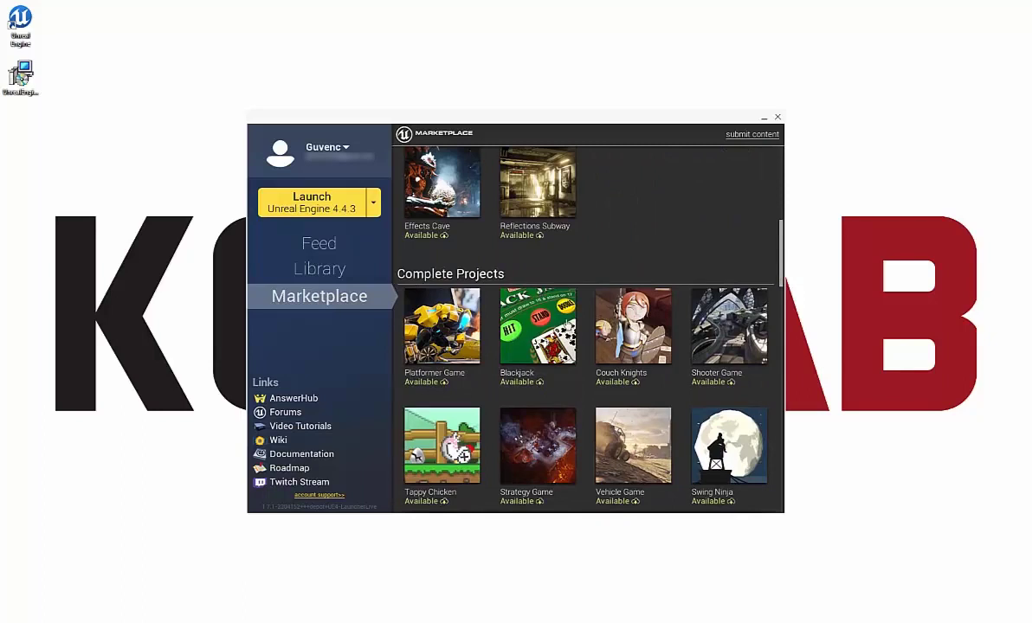
# - Scroll further down the Demos and Tutorials grid until the Content Examples thumbnail appears
pyautogui.scroll(-4, 569, 323)
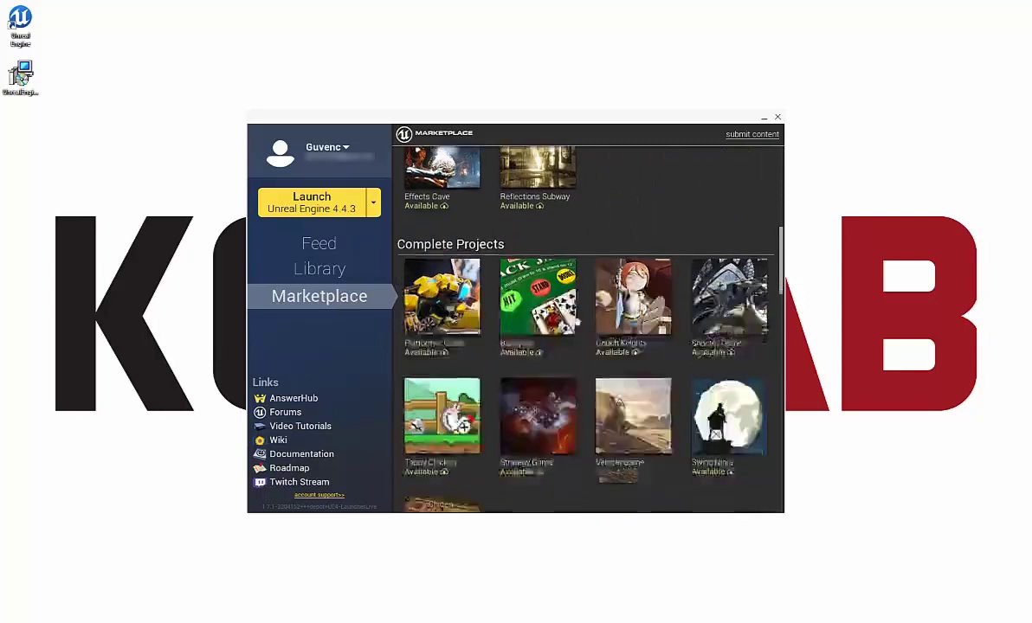
pyautogui.scroll(-2, 569, 322)
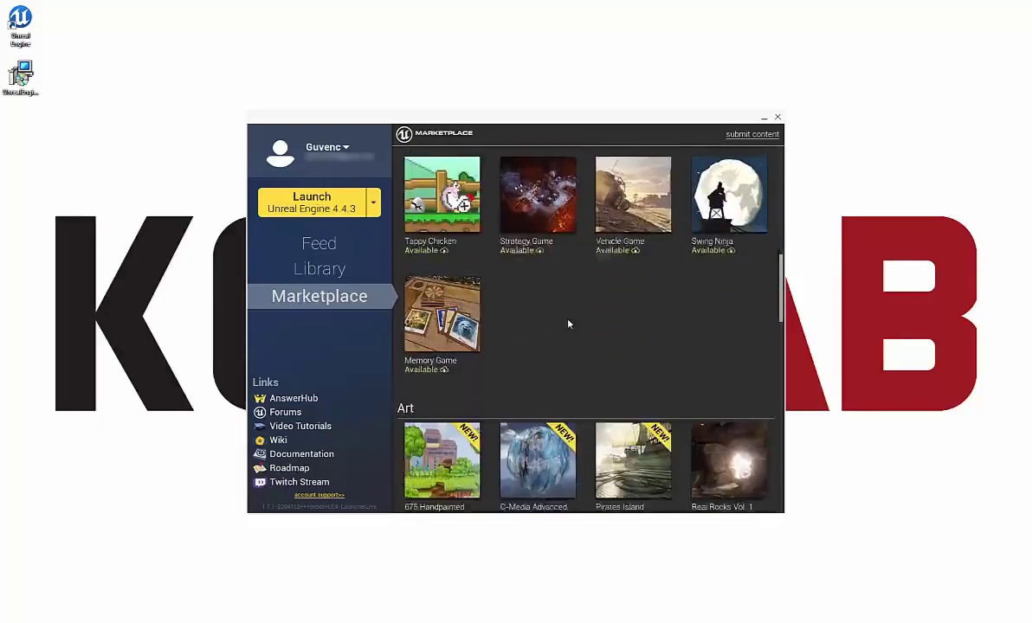
pyautogui.scroll(-2, 568, 322)
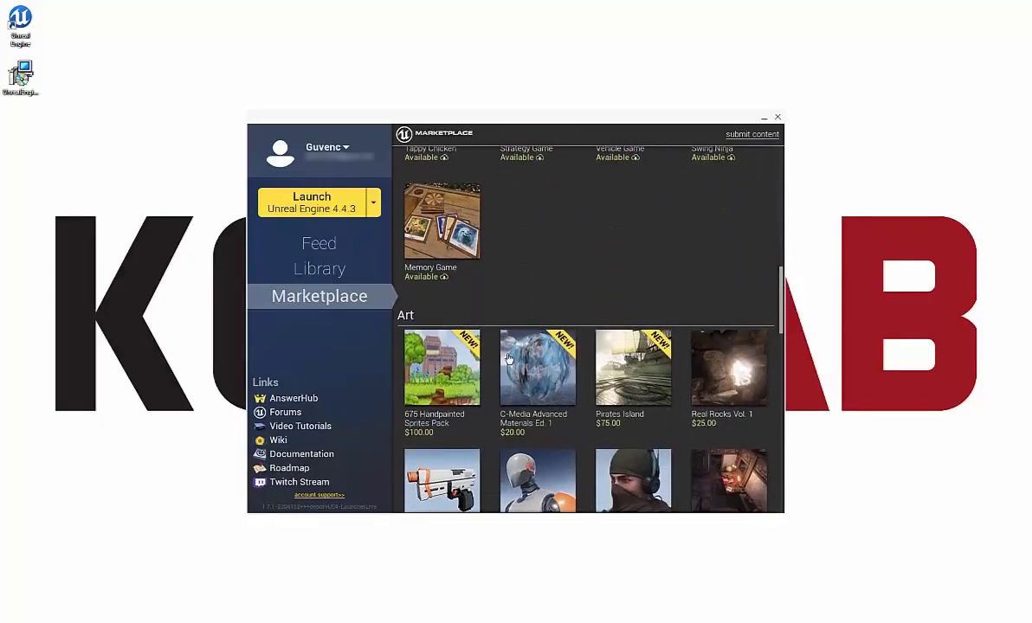
pyautogui.scroll(-1, 643, 356)
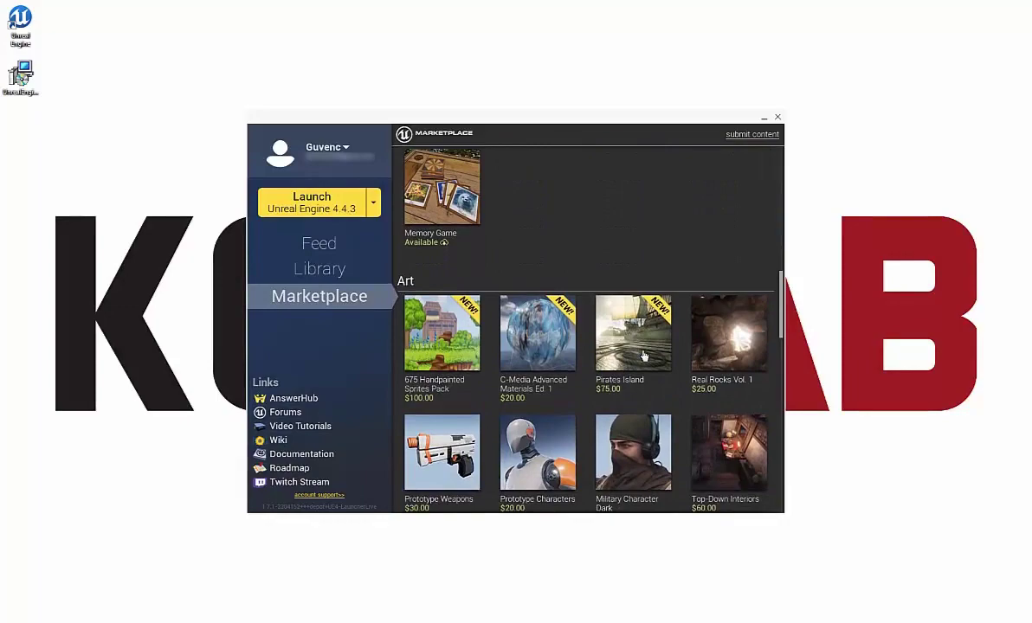
pyautogui.scroll(-1, 643, 356)
pyautogui.scroll(-2, 643, 356)
pyautogui.scroll(-2, 643, 356)
pyautogui.scroll(-1, 643, 359)
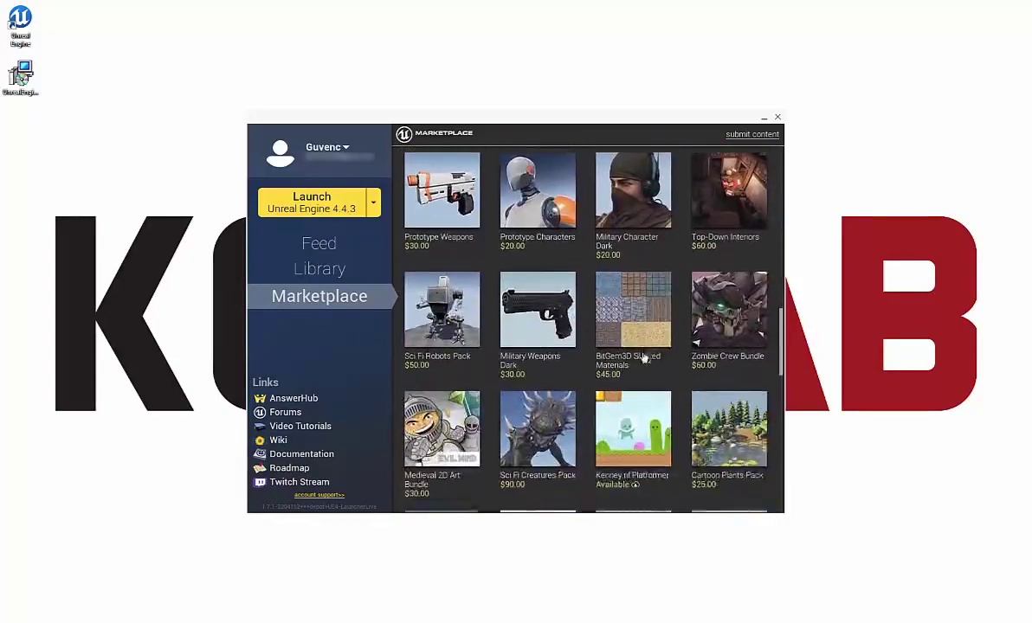
pyautogui.scroll(-4, 643, 355)
pyautogui.scroll(-2, 643, 355)
pyautogui.scroll(-2, 643, 356)
pyautogui.scroll(-2, 643, 356)
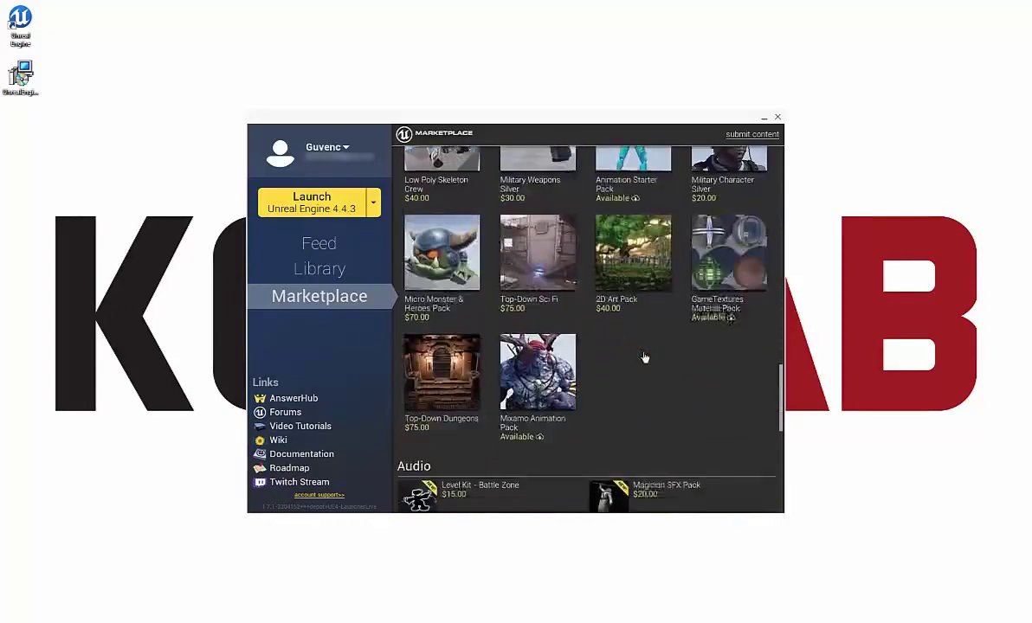
pyautogui.scroll(-2, 643, 356)
pyautogui.scroll(-2, 643, 356)
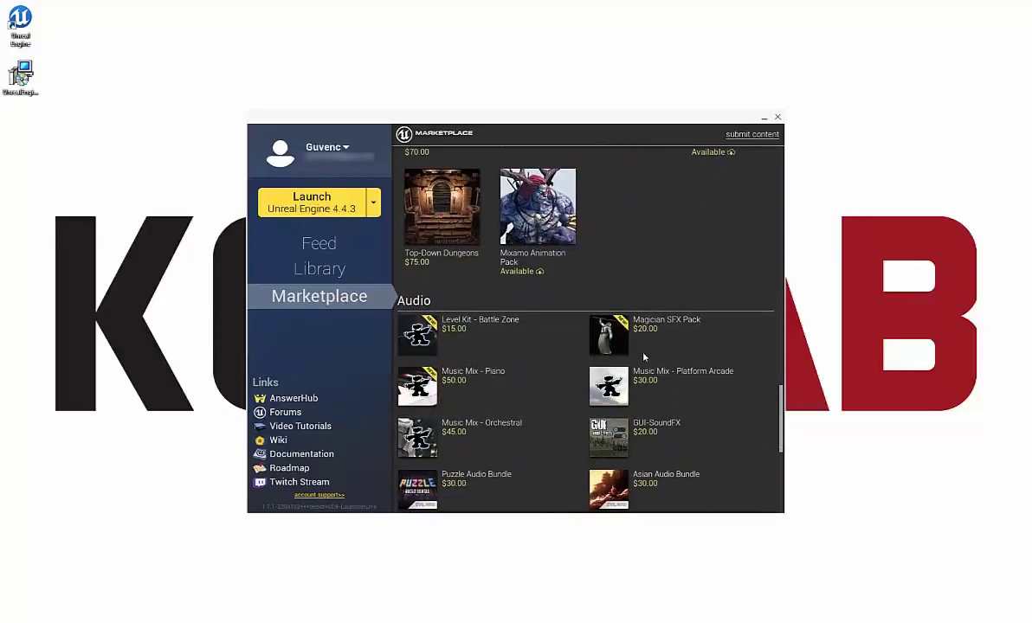
pyautogui.scroll(-7, 643, 355)
pyautogui.scroll(-3, 643, 355)
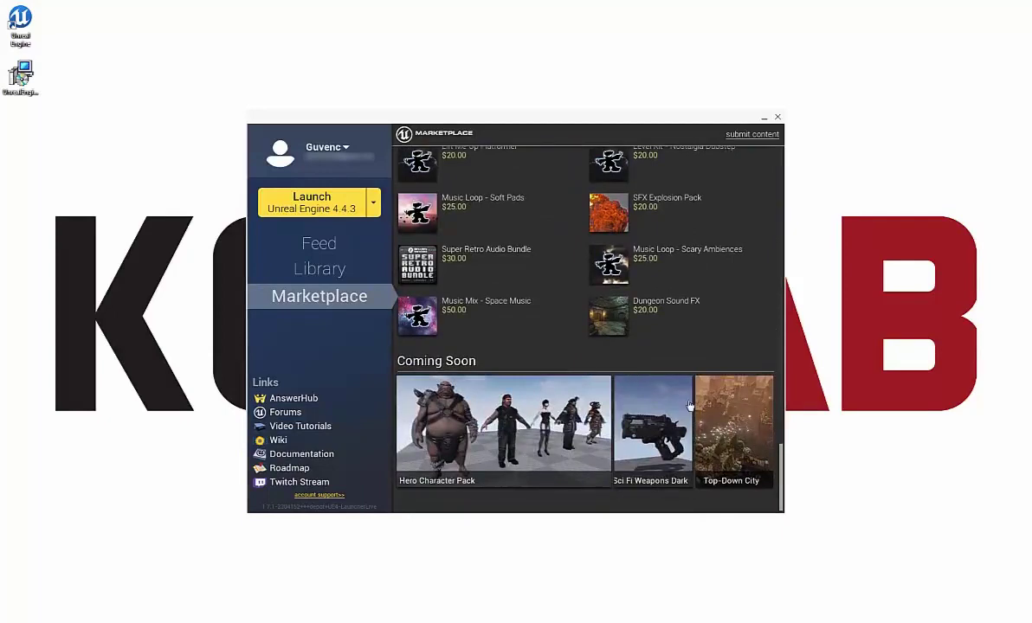
pyautogui.moveTo(782, 476); pyautogui.dragTo(783, 180)
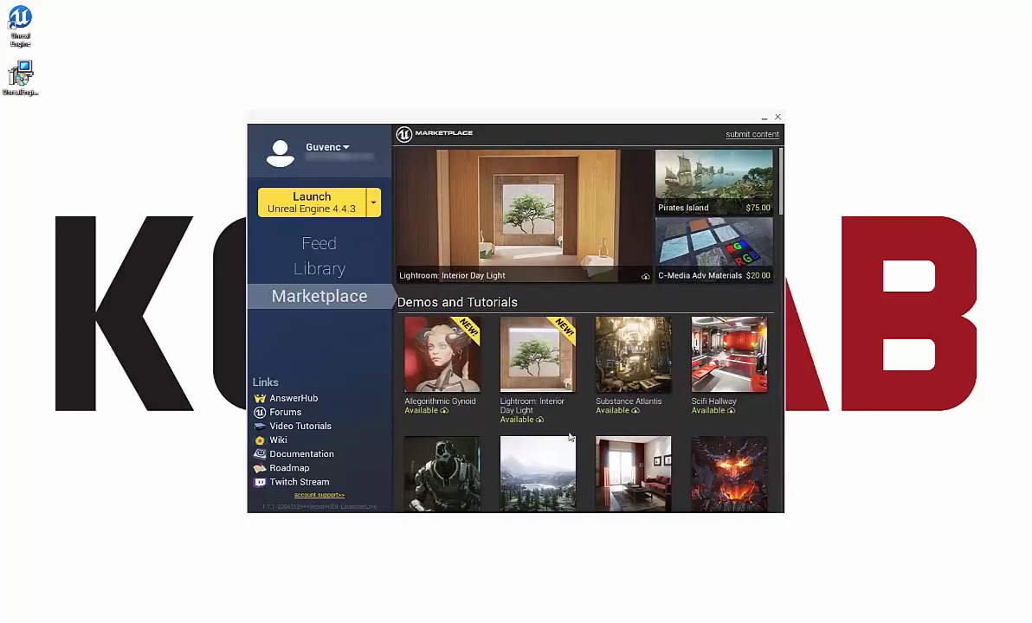
pyautogui.scroll(-1, 570, 444)
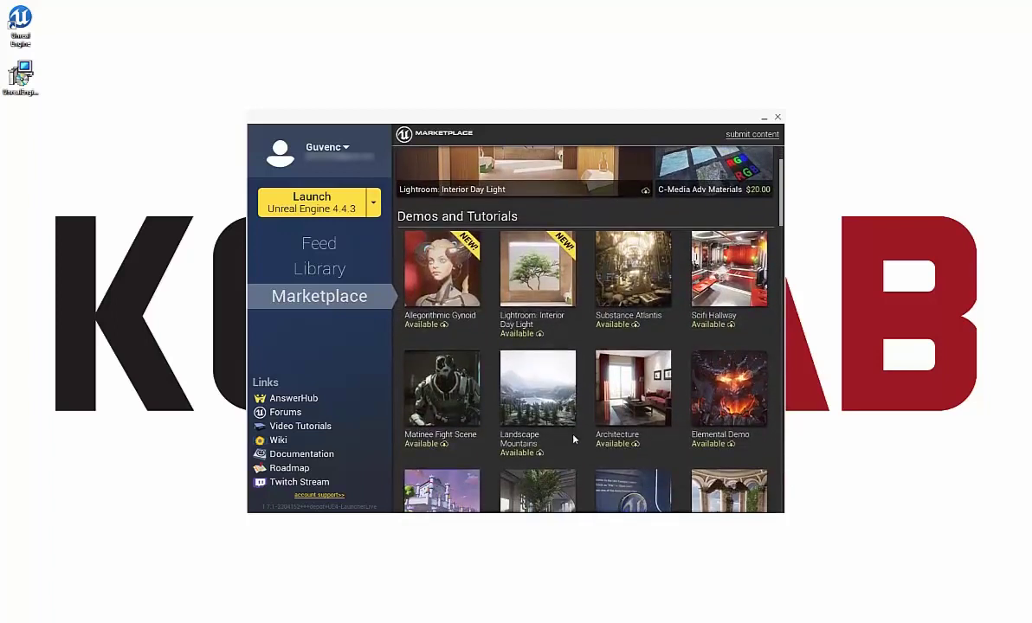
pyautogui.scroll(-1, 616, 438)
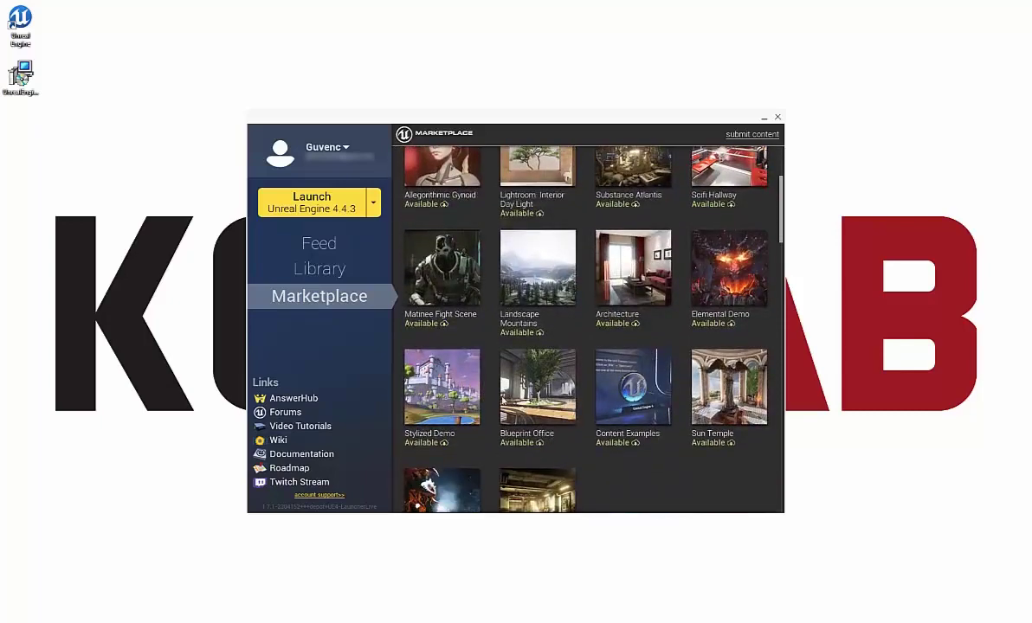
# - Open the Epic Games Content Examples page, revisiting it via Home, and check its 4.4 engine compatibility
pyautogui.click(630, 385)
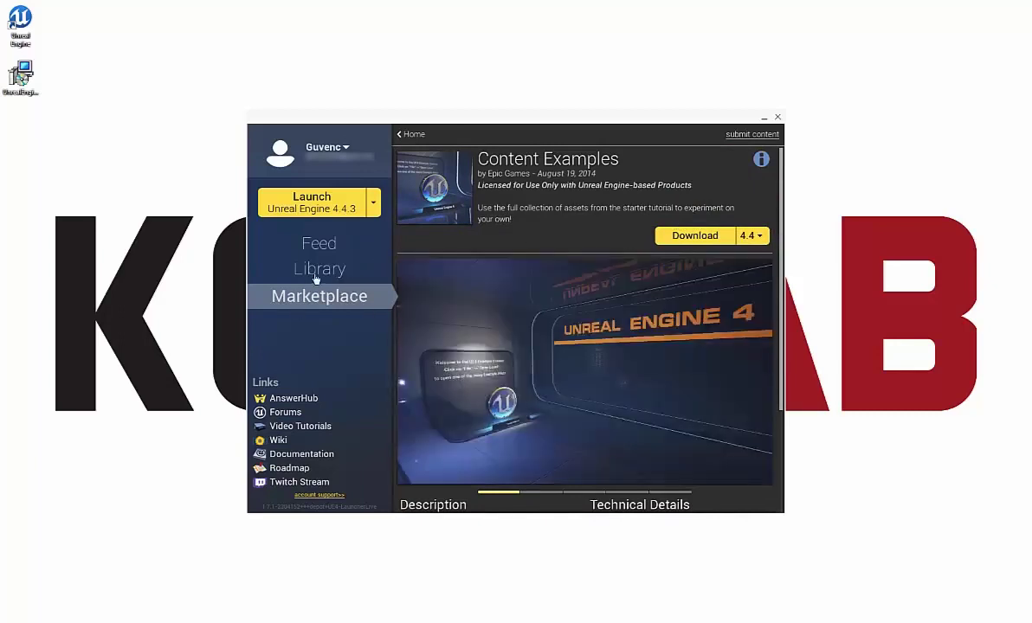
pyautogui.scroll(-1, 655, 409)
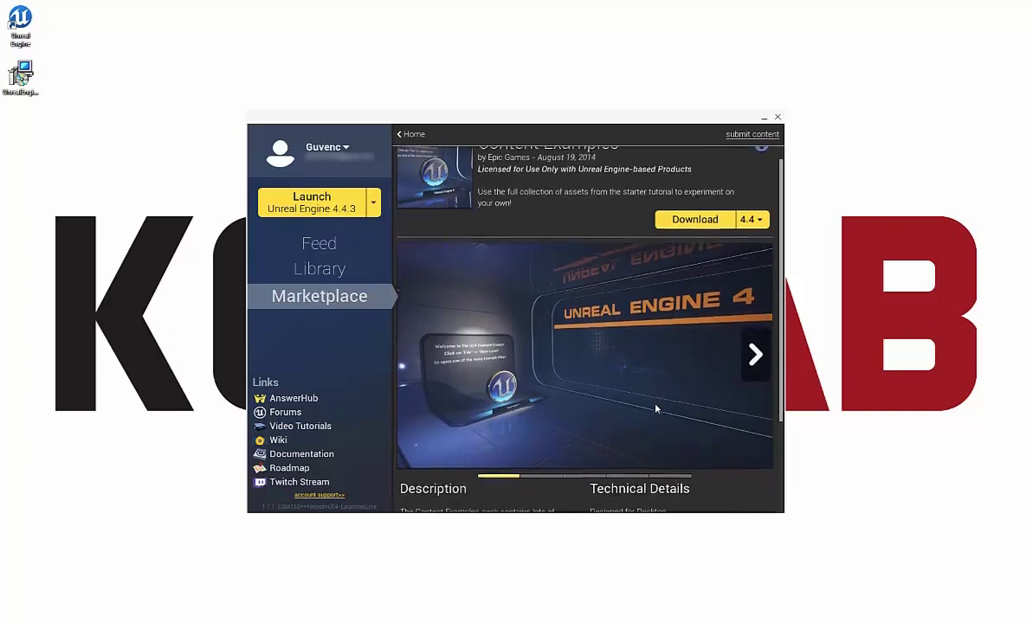
pyautogui.click(410, 134)
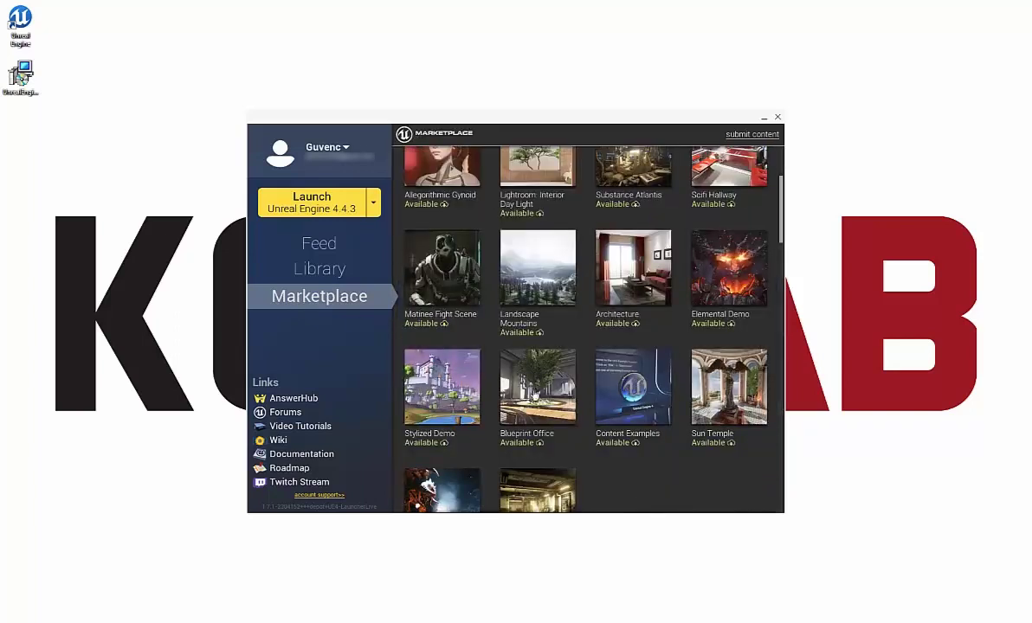
pyautogui.click(665, 445)
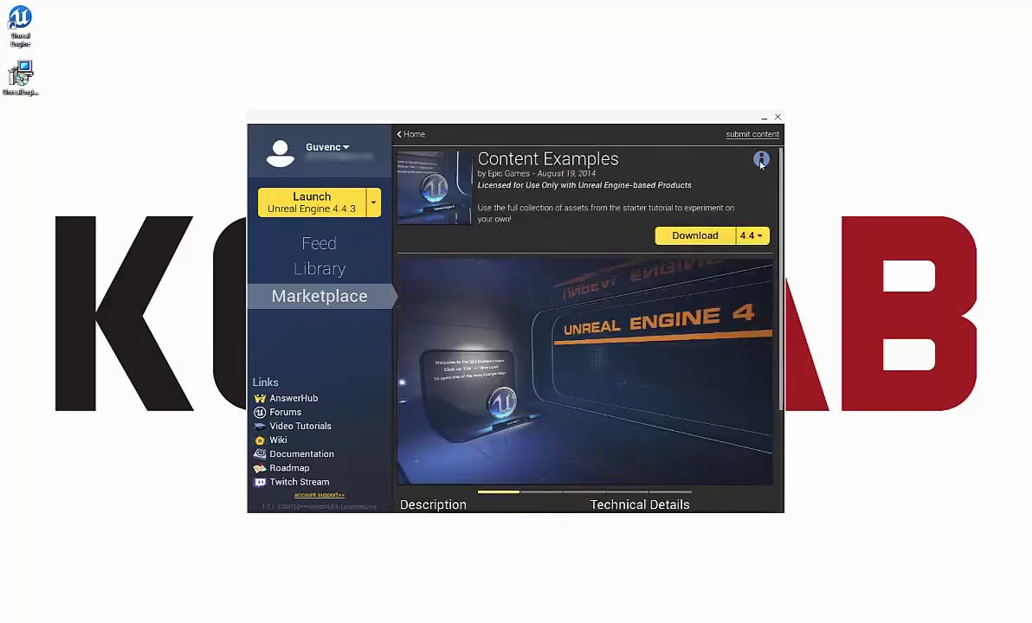
pyautogui.moveTo(763, 163)
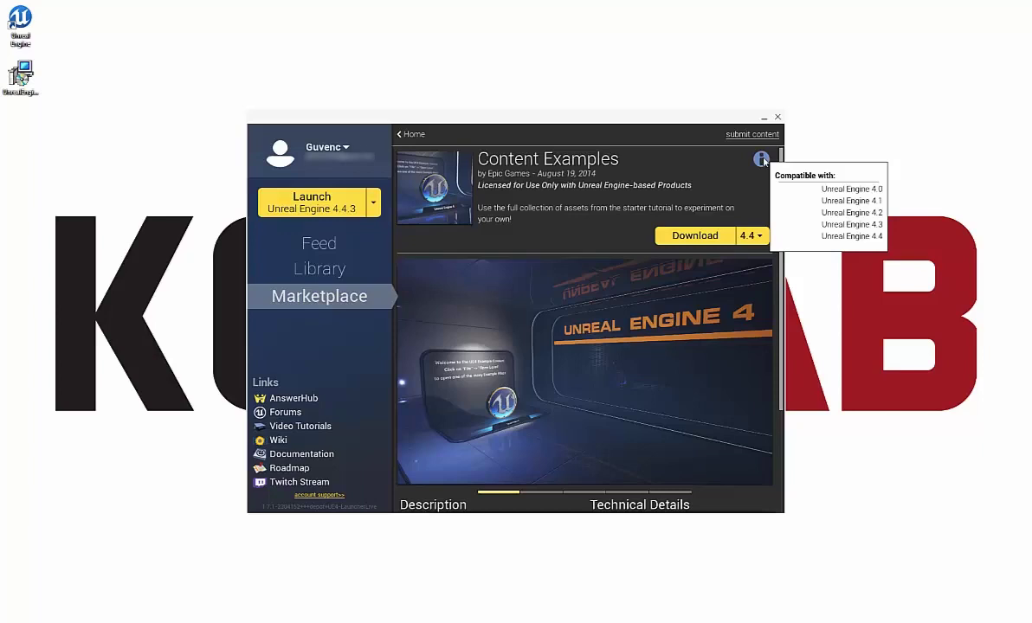
# - Start the 2.0 GB Content Examples download for 4.4, then return to the Marketplace home
pyautogui.click(690, 238)
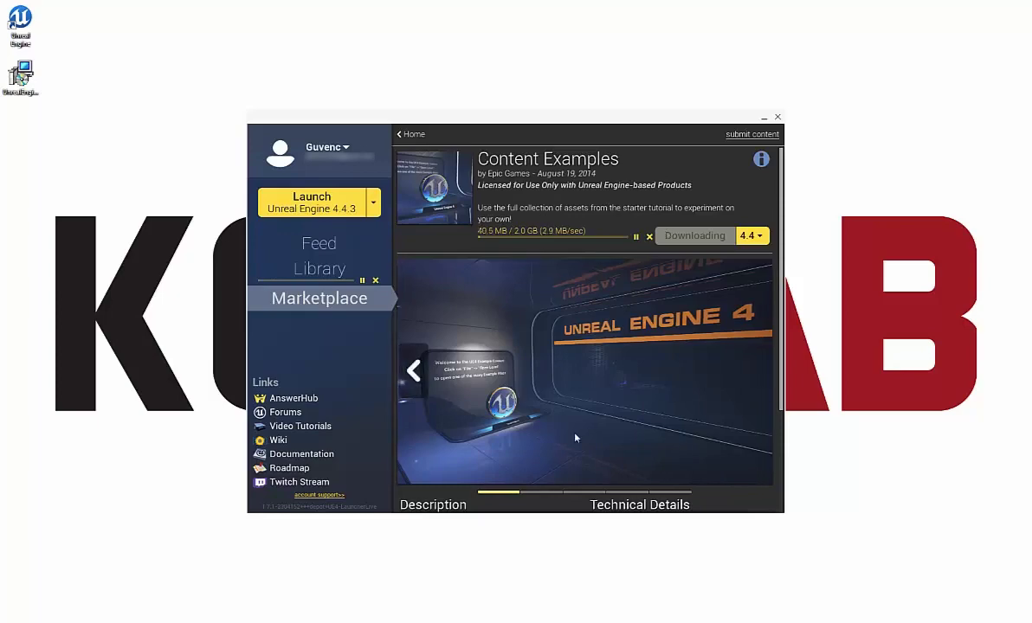
pyautogui.scroll(-1, 552, 409)
pyautogui.scroll(-4, 552, 408)
pyautogui.scroll(4, 552, 405)
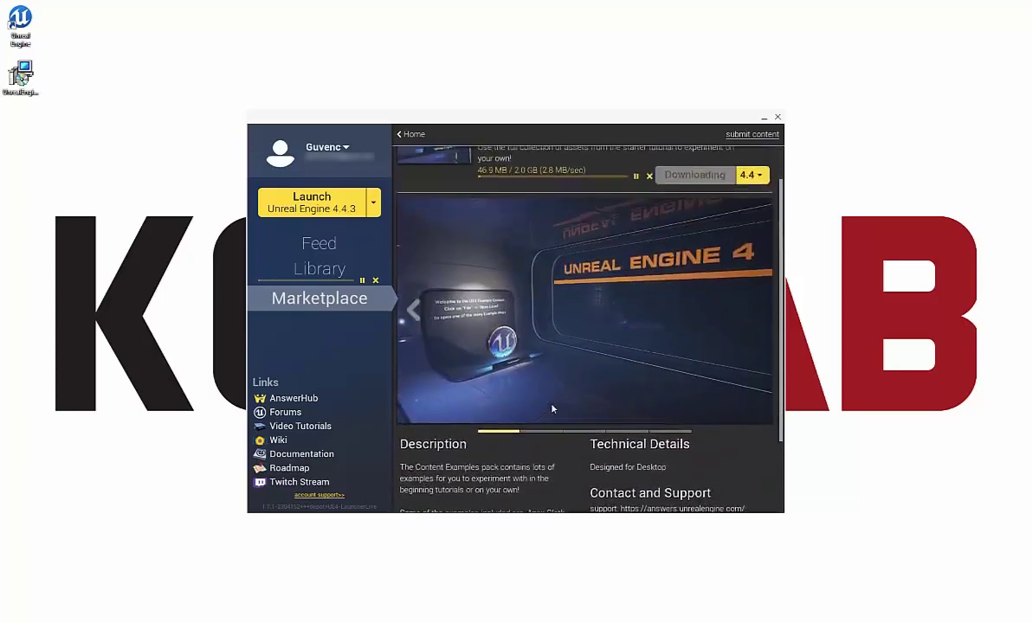
pyautogui.click(415, 135)
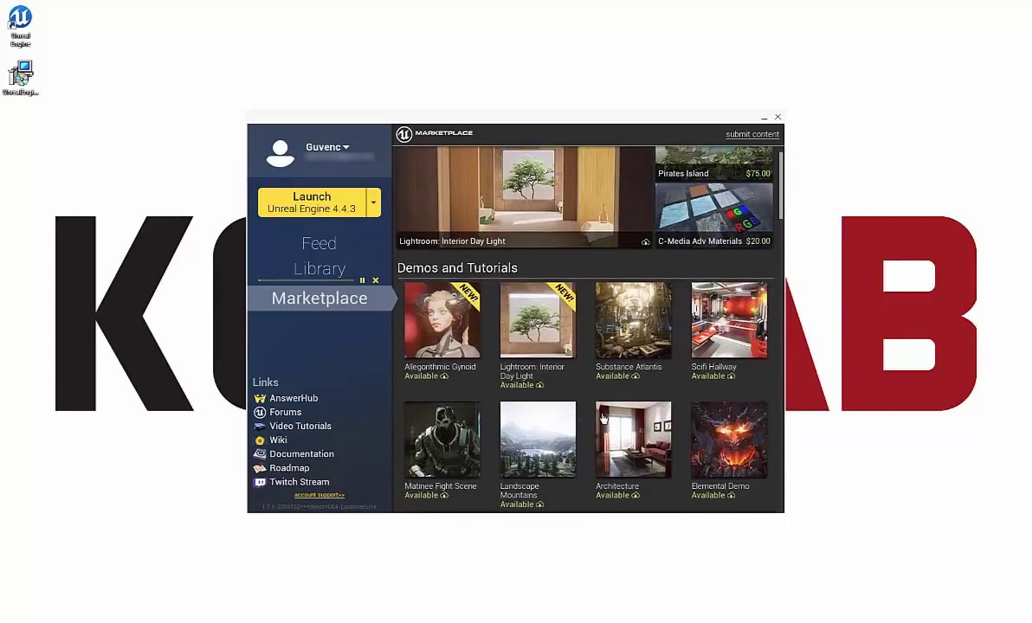
# - Go to the Library and add a new engine slot, which offers version 4.1.2
pyautogui.click(287, 263)
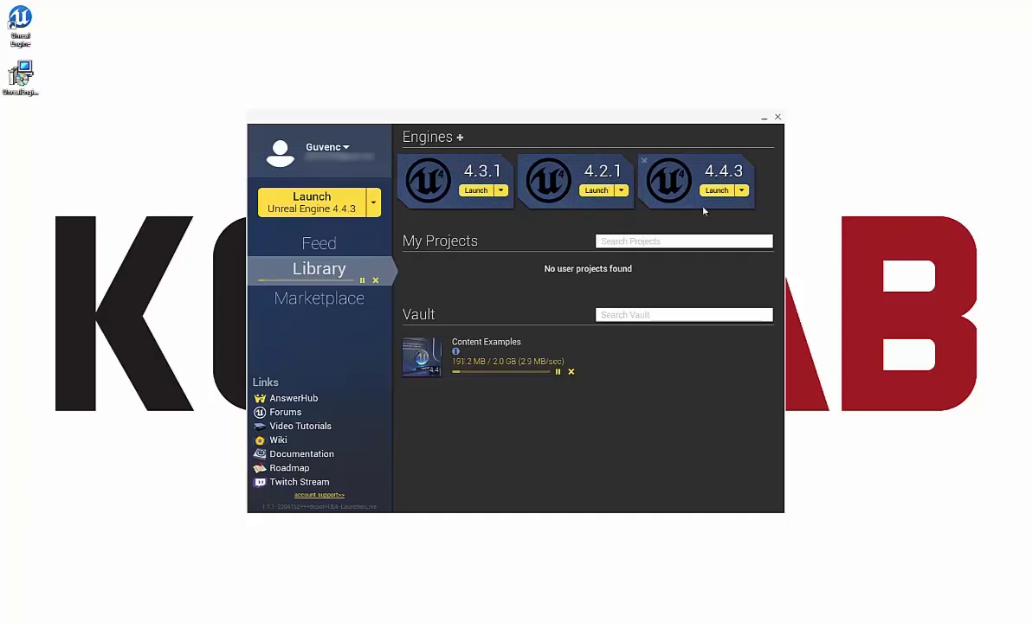
pyautogui.click(459, 137)
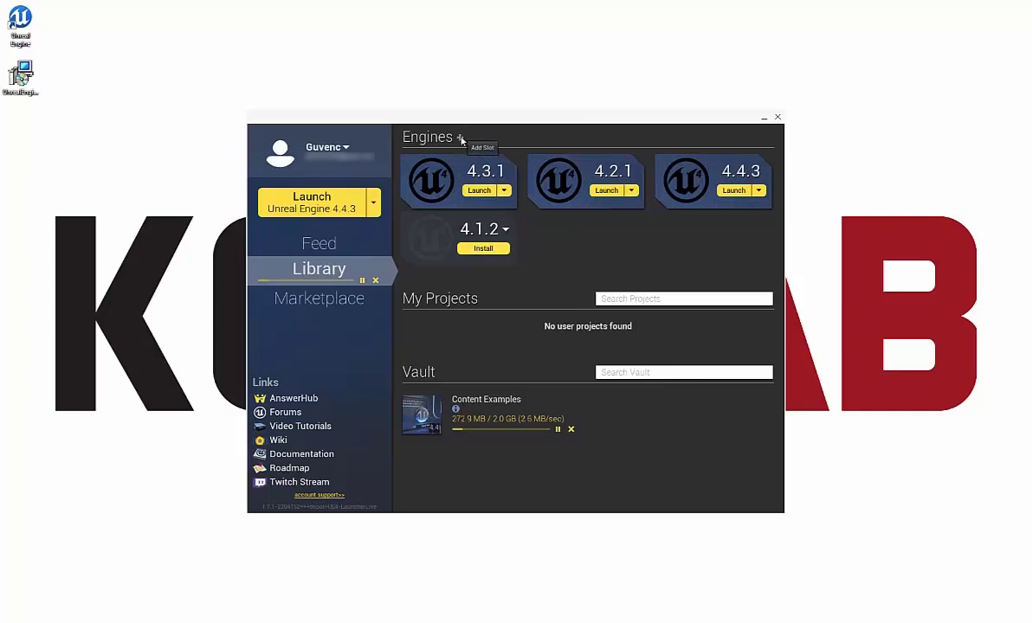
# - Review the 4.1.2 slot's version list, then delete that uninstalled 4.1.2 engine slot
pyautogui.click(505, 232)
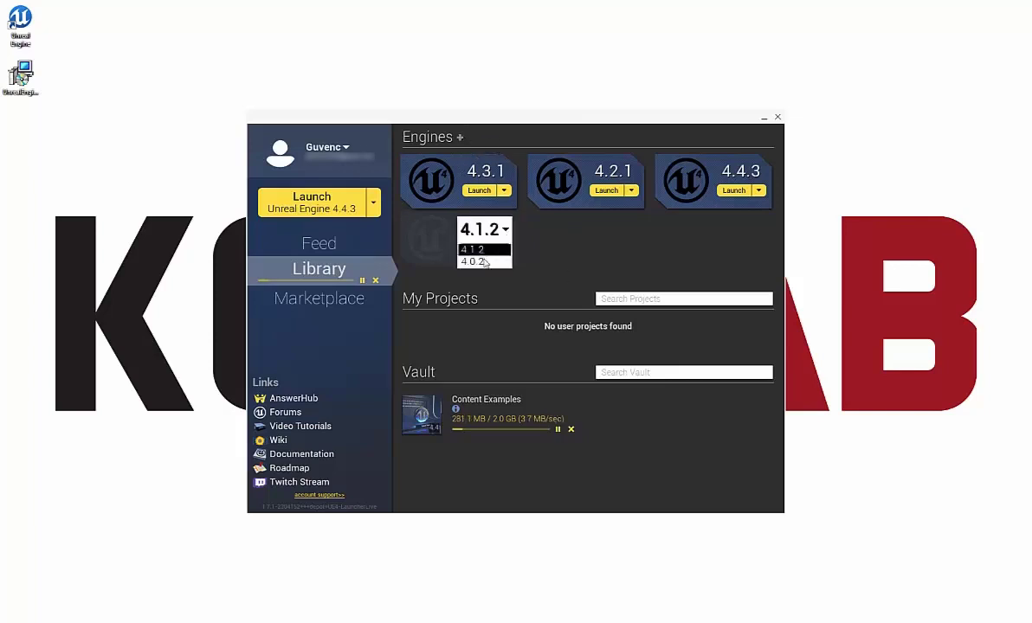
pyautogui.click(488, 261)
pyautogui.click(505, 230)
pyautogui.click(543, 177)
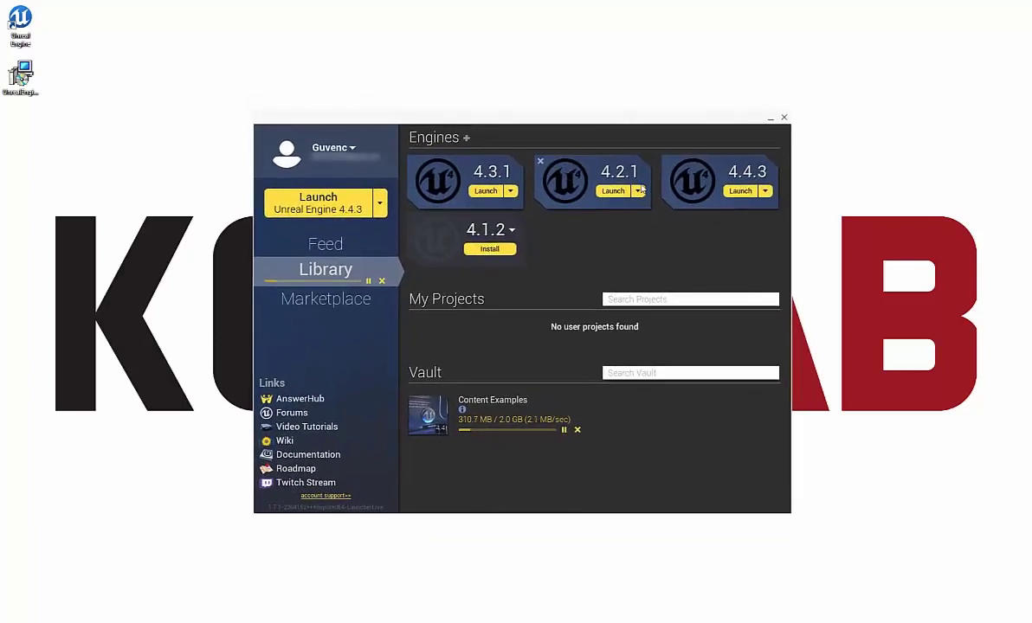
pyautogui.click(512, 230)
pyautogui.click(506, 260)
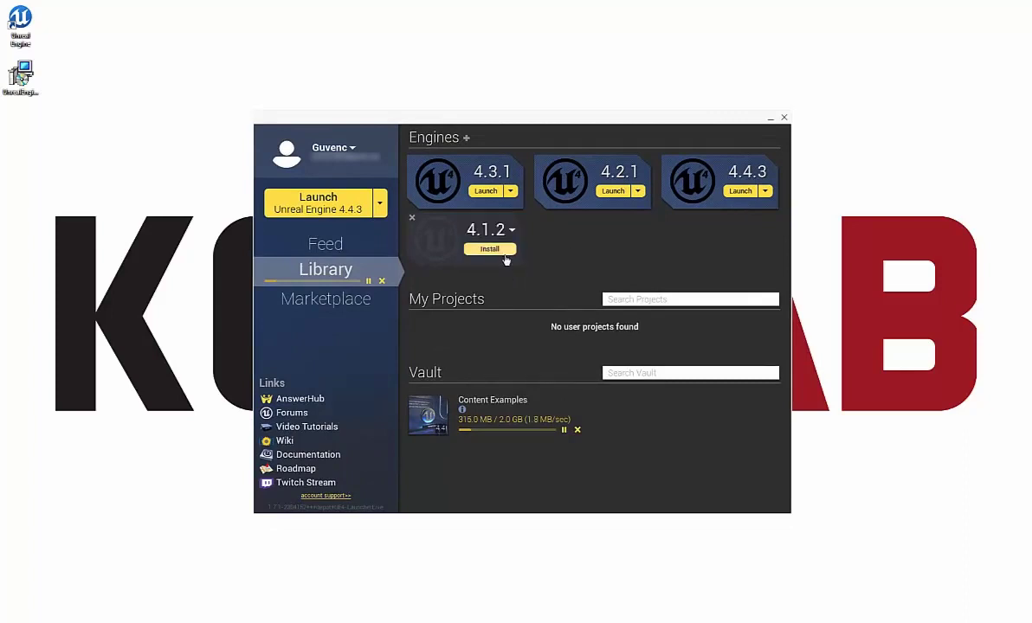
pyautogui.click(413, 217)
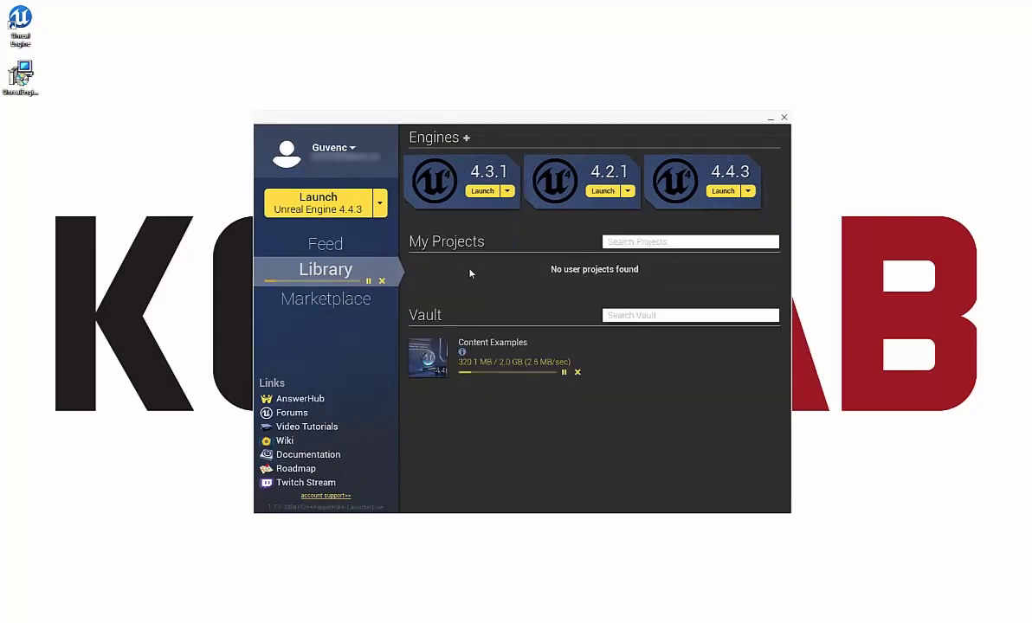
pyautogui.click(509, 192)
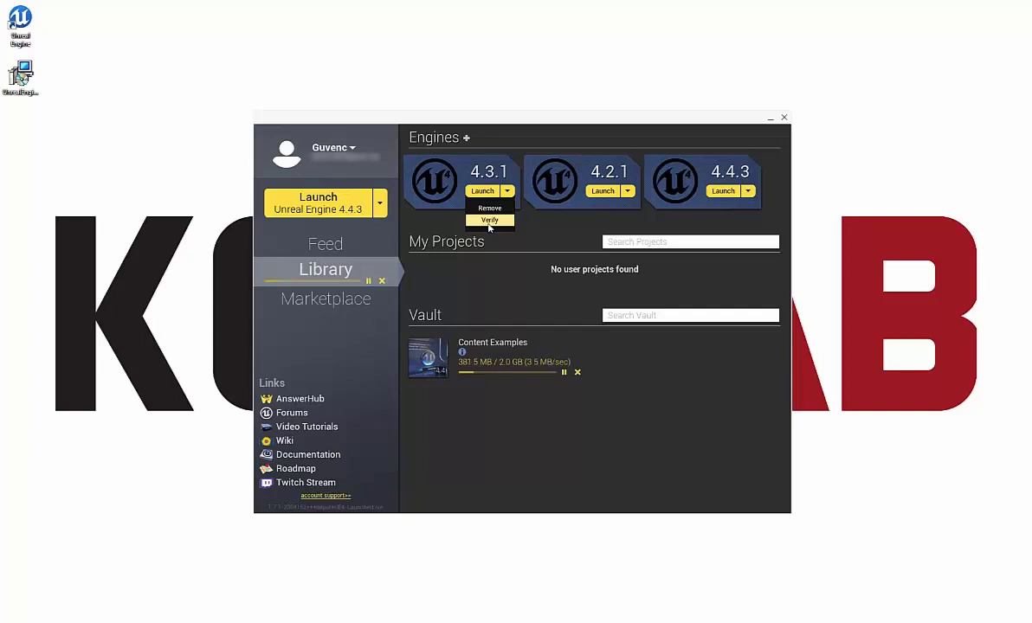
pyautogui.click(478, 248)
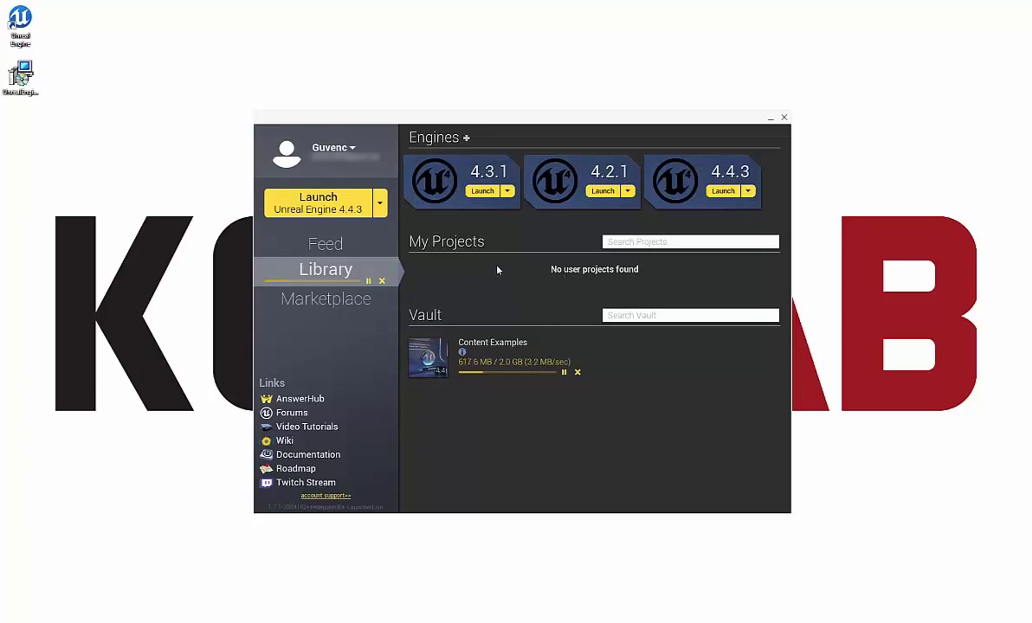
# - Browse the Marketplace grid and open the $75.00 Top-Down Sci Fi product page
pyautogui.click(325, 298)
pyautogui.scroll(-3, 550, 286)
pyautogui.scroll(-3, 551, 339)
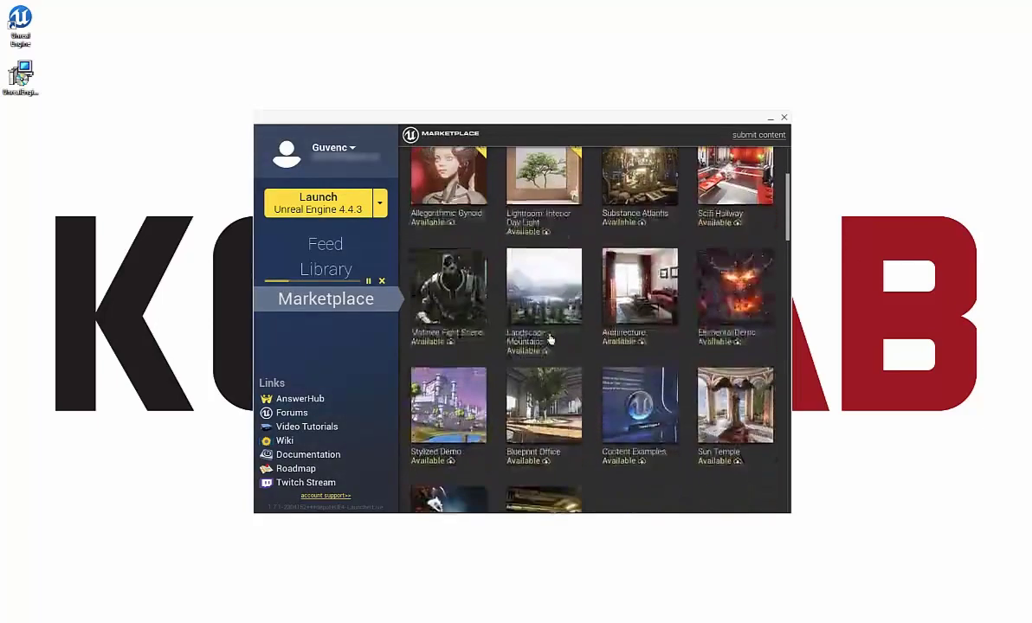
pyautogui.moveTo(787, 197); pyautogui.dragTo(793, 393)
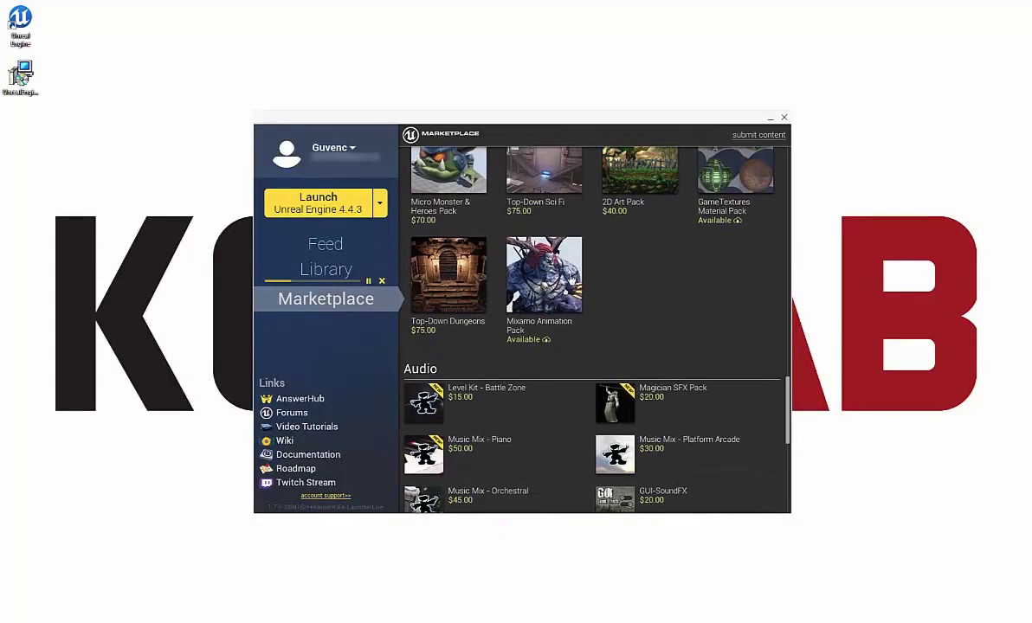
pyautogui.scroll(1, 563, 273)
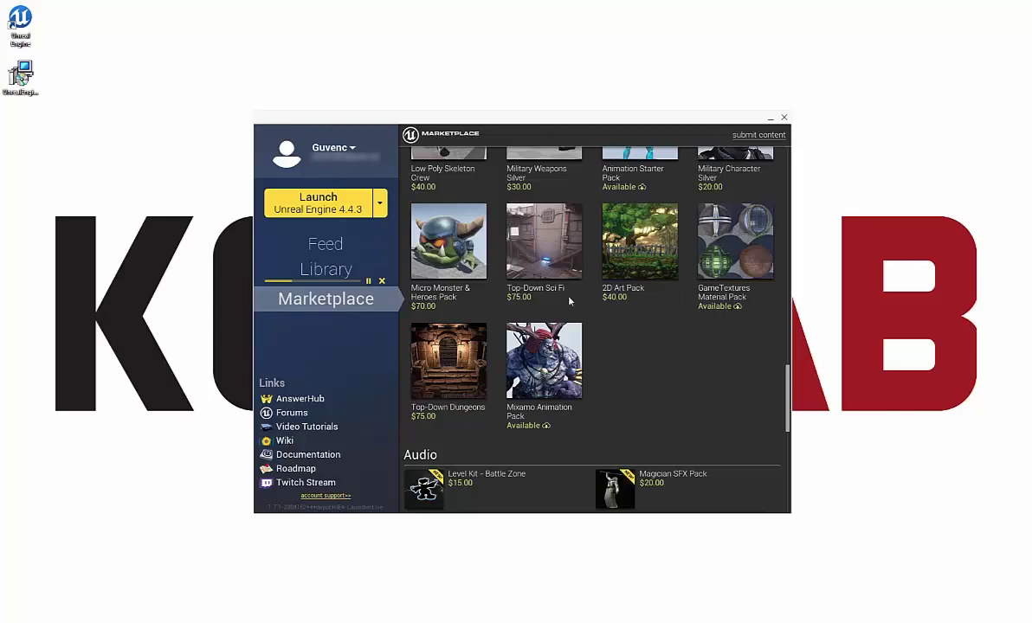
pyautogui.click(548, 246)
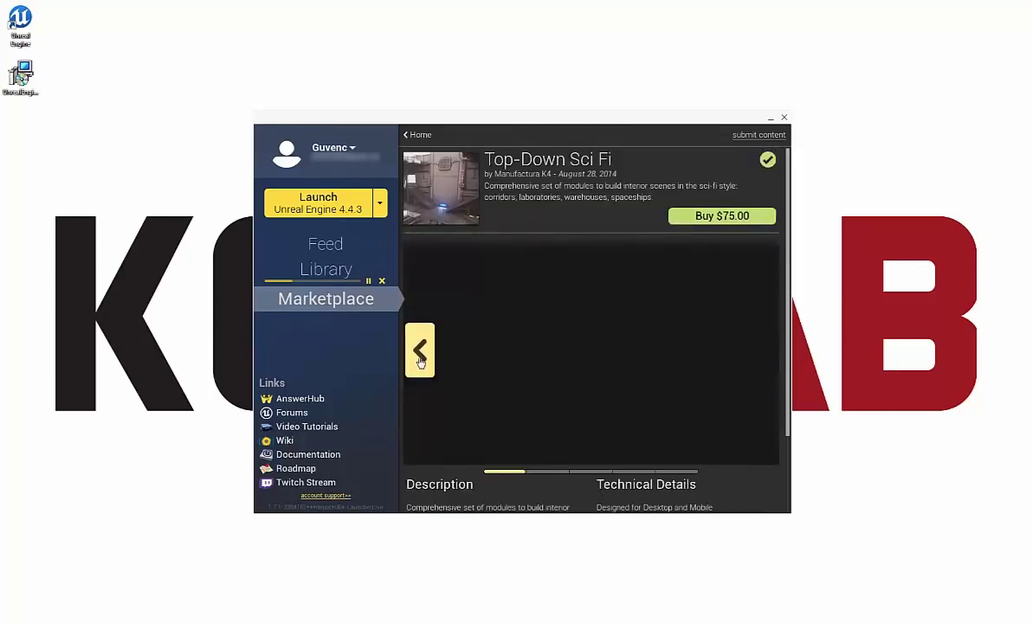
# - Return to the Marketplace home and scroll through the 2D Art Pack product page
pyautogui.click(421, 135)
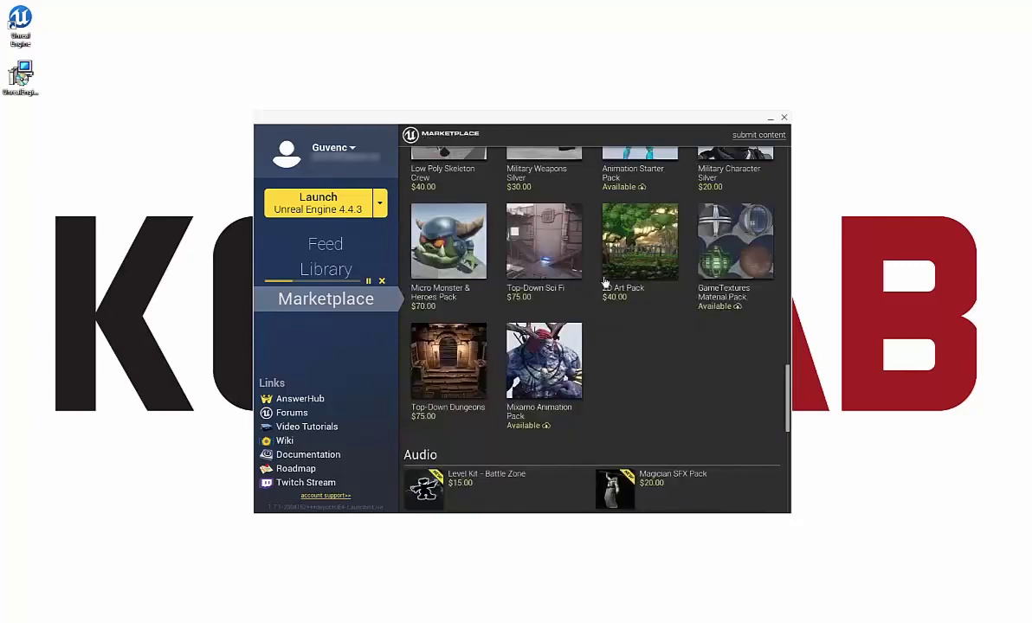
pyautogui.click(653, 254)
pyautogui.scroll(-1, 501, 398)
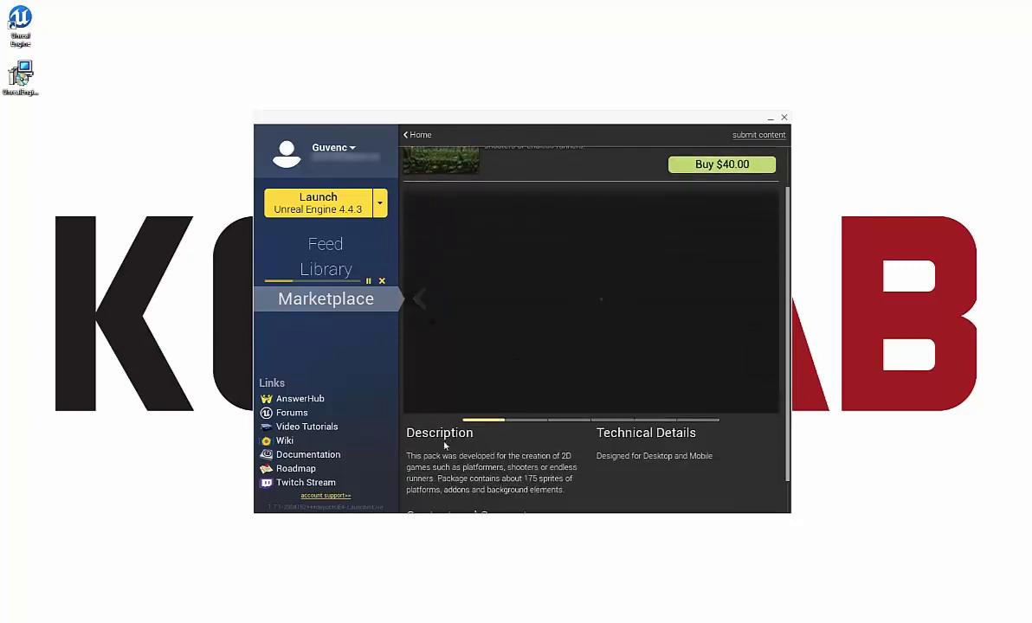
pyautogui.scroll(-1, 442, 424)
pyautogui.scroll(-1, 437, 445)
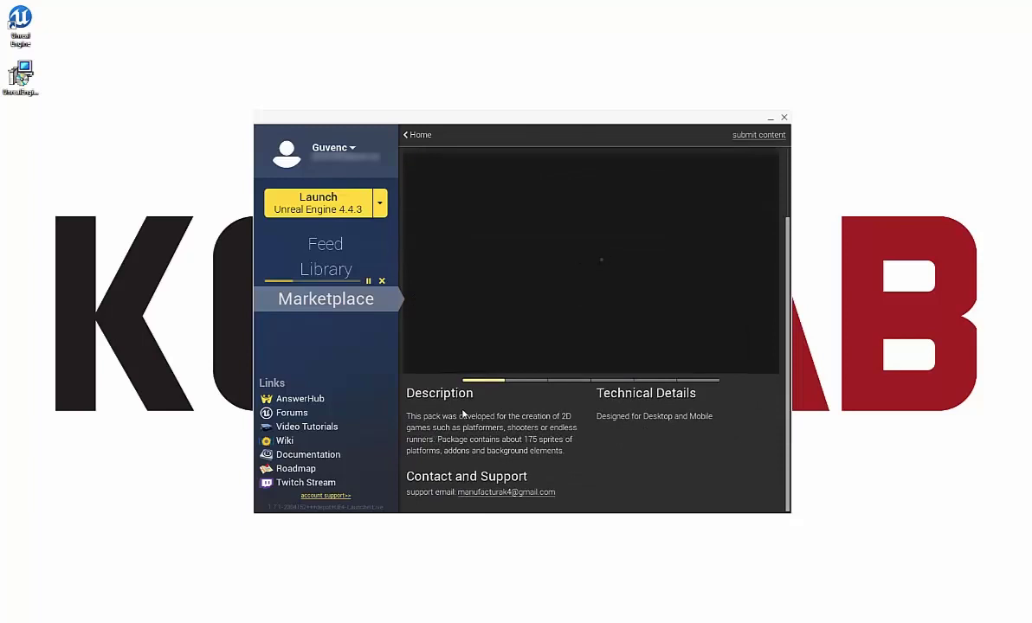
pyautogui.scroll(1, 468, 390)
pyautogui.scroll(1, 470, 384)
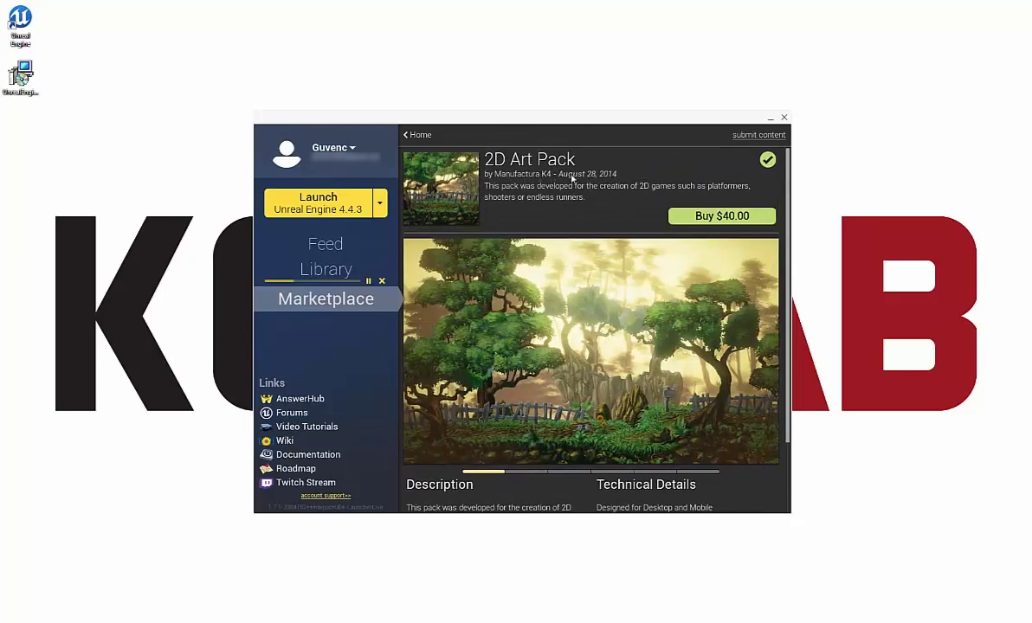
# - Go back to the Marketplace home and open the free Strategy Game sample page
pyautogui.click(421, 137)
pyautogui.scroll(-2, 442, 272)
pyautogui.scroll(2, 442, 271)
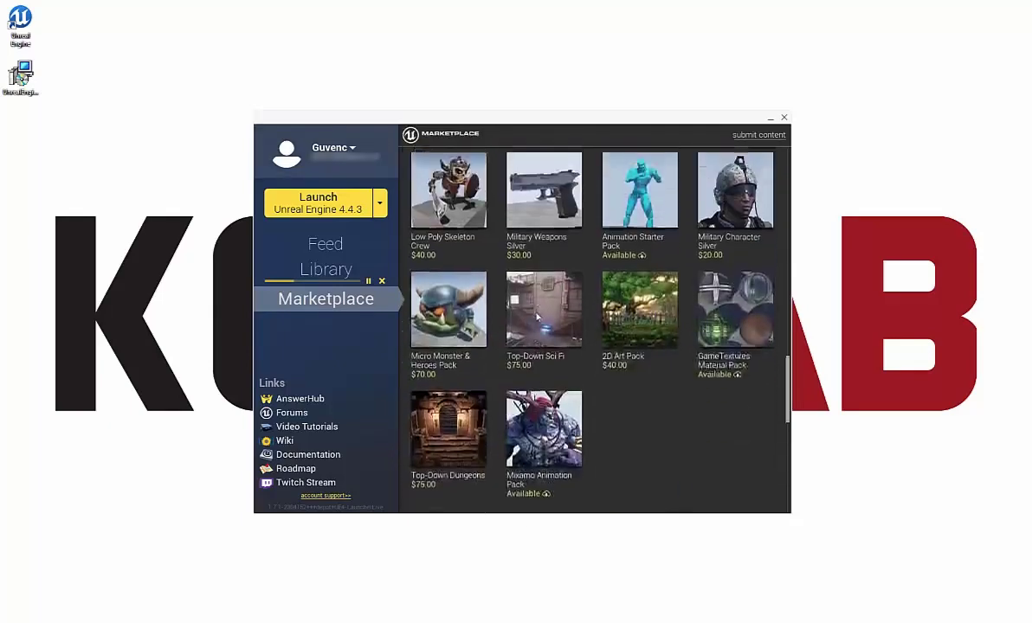
pyautogui.scroll(3, 442, 272)
pyautogui.scroll(3, 535, 317)
pyautogui.scroll(2, 535, 317)
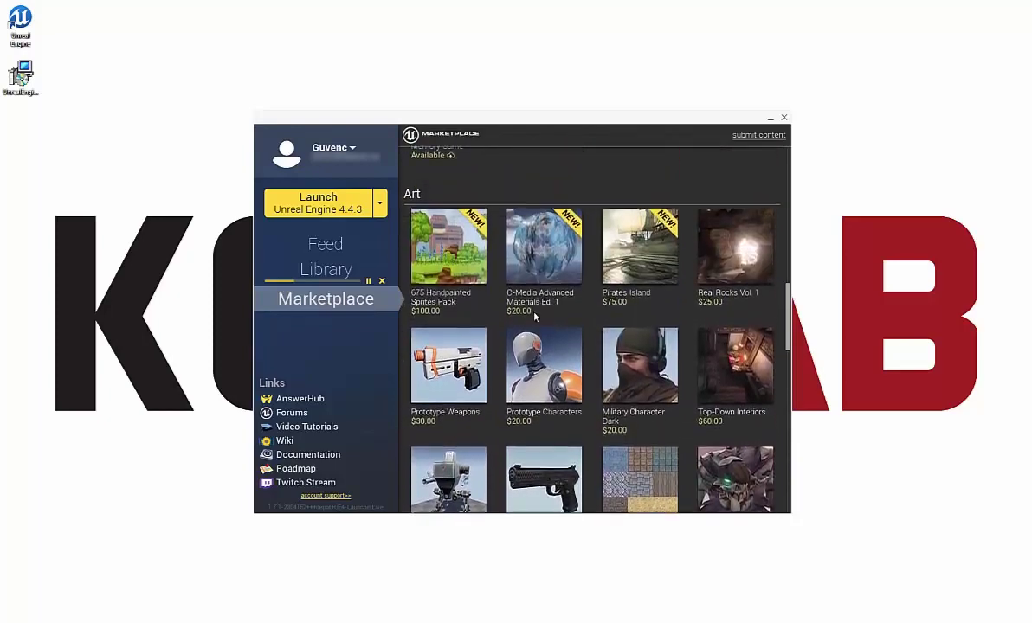
pyautogui.scroll(2, 535, 316)
pyautogui.scroll(2, 534, 315)
pyautogui.click(534, 315)
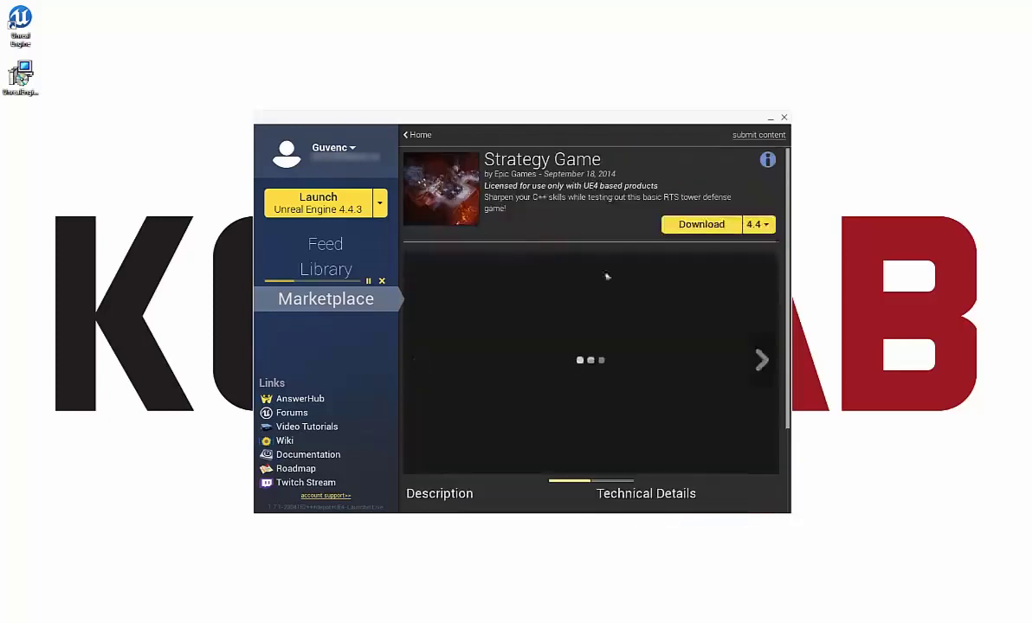
# - Return to the Marketplace home and scroll past Complete Projects up to Demos and Tutorials
pyautogui.click(420, 135)
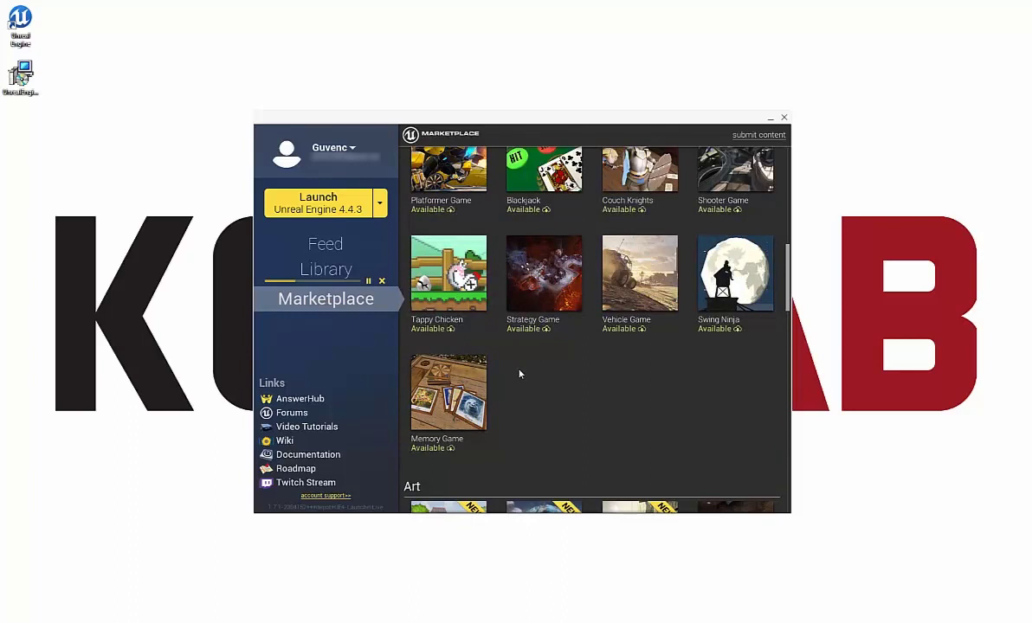
pyautogui.scroll(2, 519, 374)
pyautogui.scroll(2, 520, 374)
pyautogui.scroll(1, 519, 374)
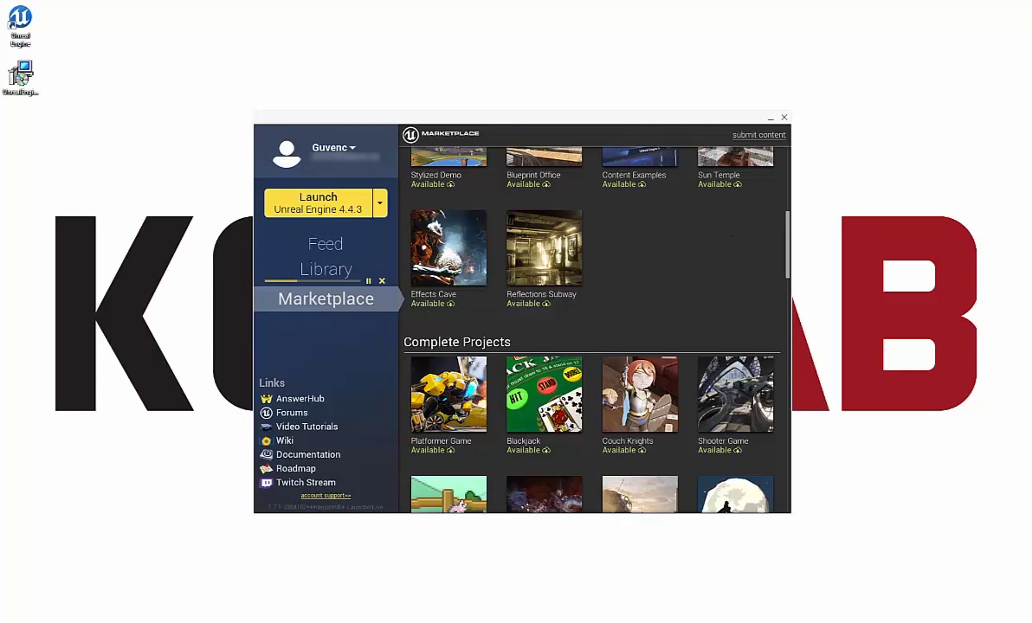
pyautogui.scroll(4, 621, 264)
pyautogui.scroll(5, 622, 264)
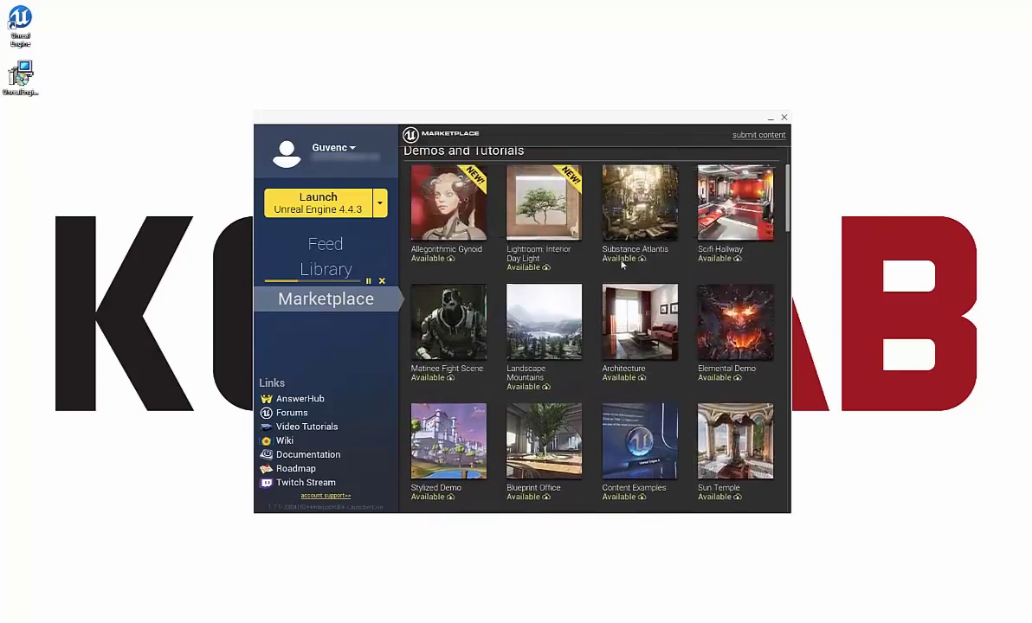
pyautogui.moveTo(787, 202)
pyautogui.mouseDown()
pyautogui.moveTo(778, 354)
pyautogui.moveTo(793, 318)
pyautogui.moveTo(802, 435)
pyautogui.moveTo(790, 467)
pyautogui.moveTo(773, 438)
pyautogui.moveTo(773, 164)
pyautogui.mouseUp()
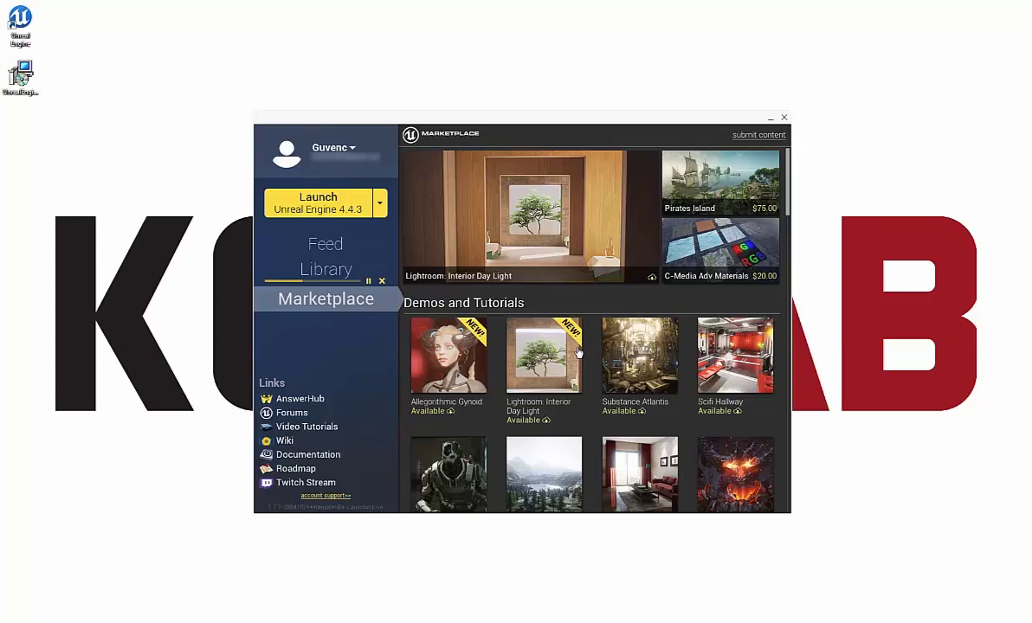
# - In the Library Vault, create a project from the 3.7 GB Content Examples, named ContentExamples
pyautogui.click(296, 261)
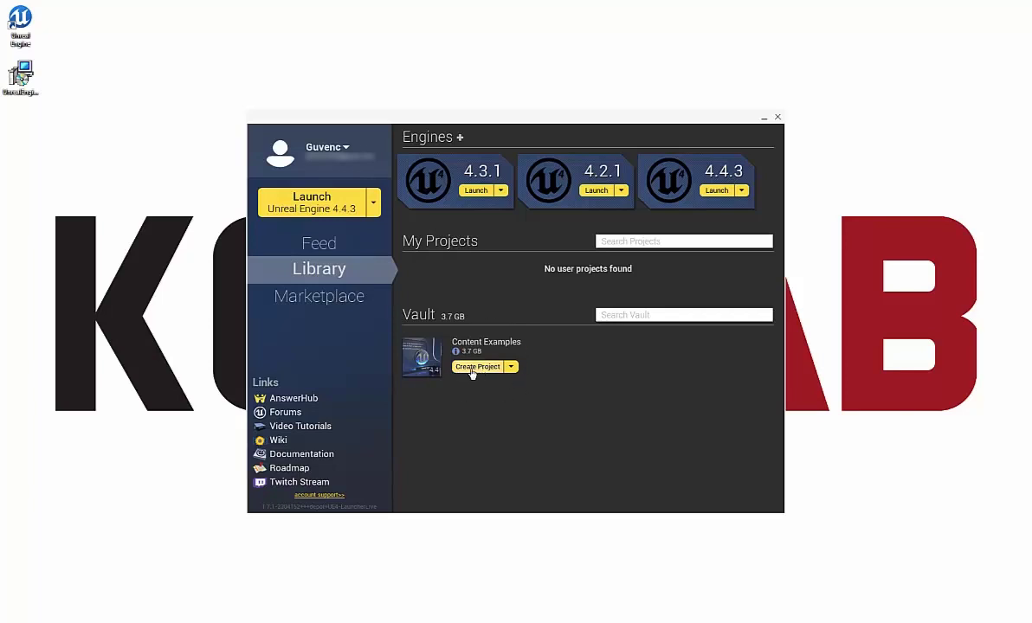
pyautogui.click(511, 367)
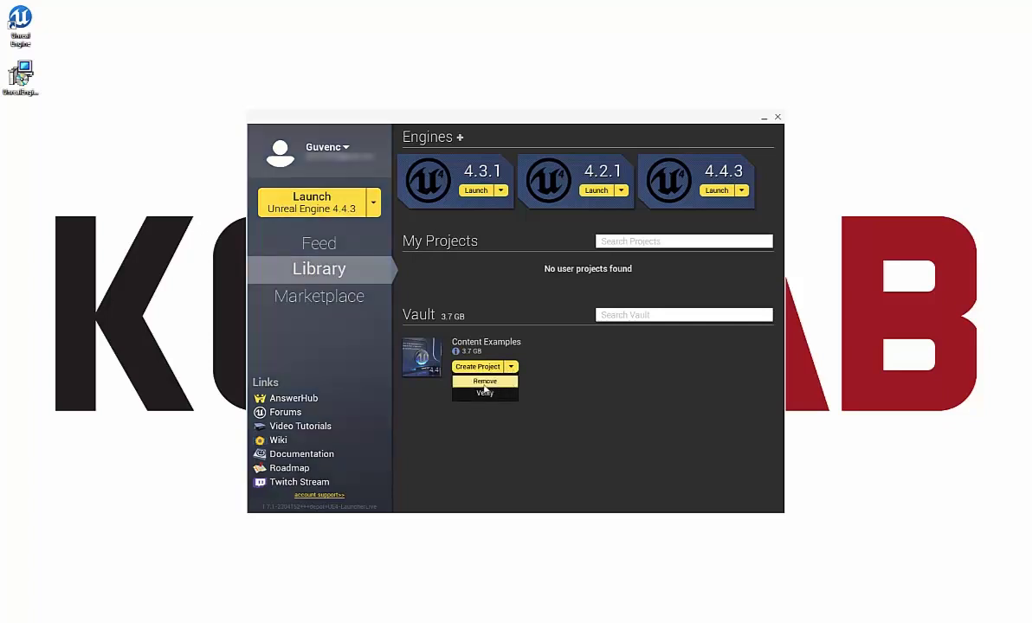
pyautogui.click(569, 380)
pyautogui.click(477, 366)
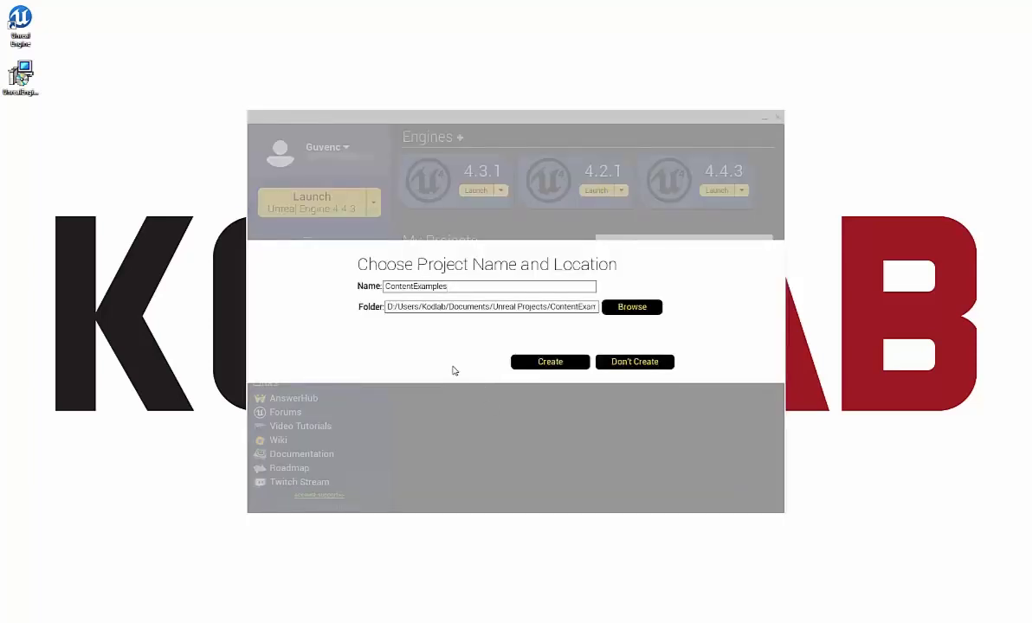
# - Keep the name ContentExamples and create the engine 4.4 project under My Projects
pyautogui.moveTo(463, 286); pyautogui.dragTo(377, 290)
pyautogui.click(458, 287)
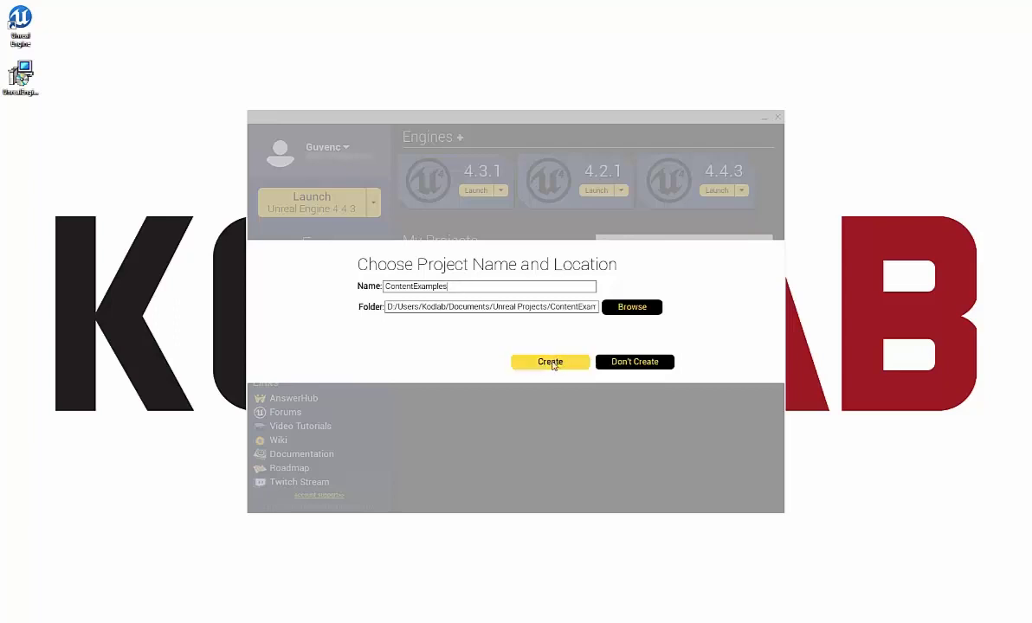
pyautogui.click(558, 362)
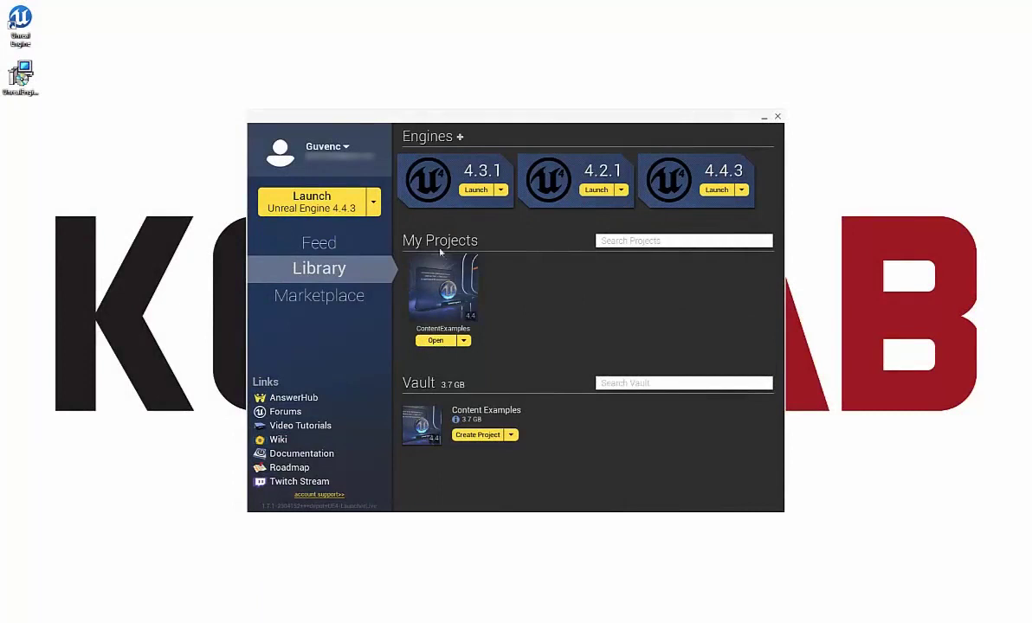
pyautogui.click(463, 340)
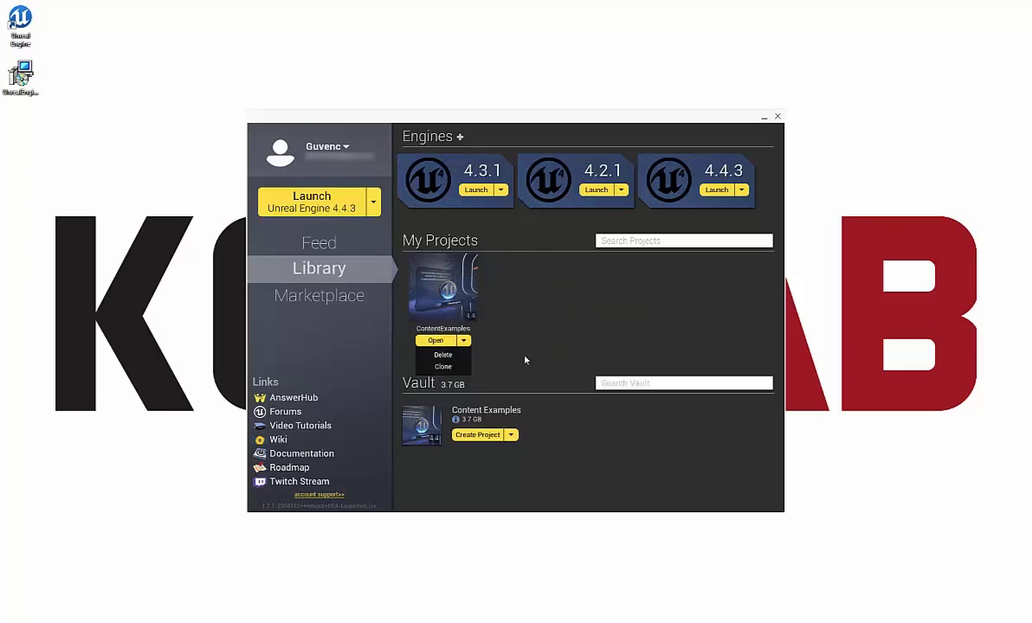
pyautogui.click(548, 329)
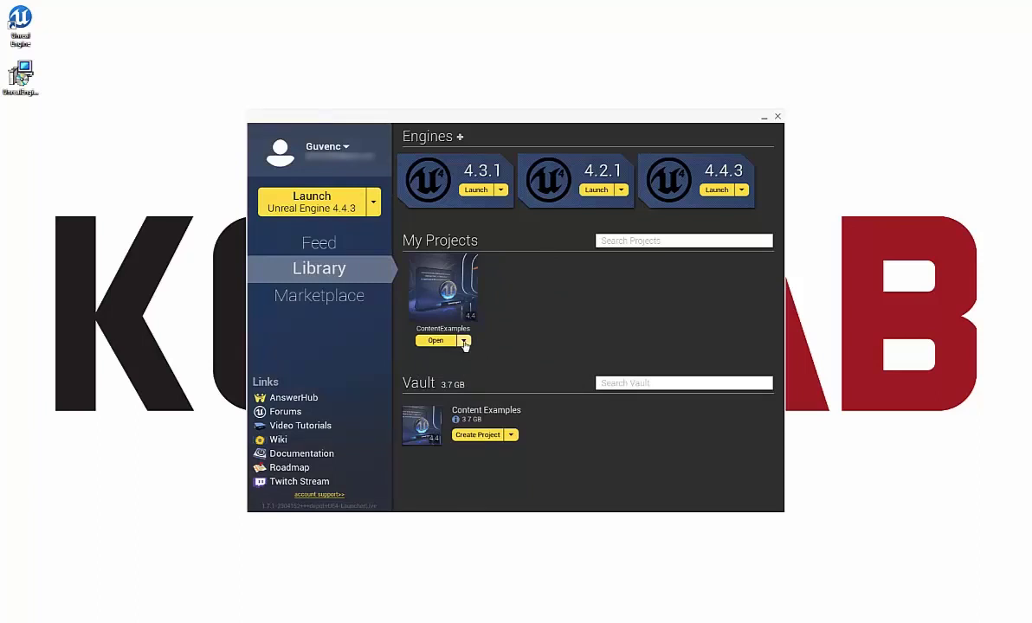
pyautogui.click(464, 342)
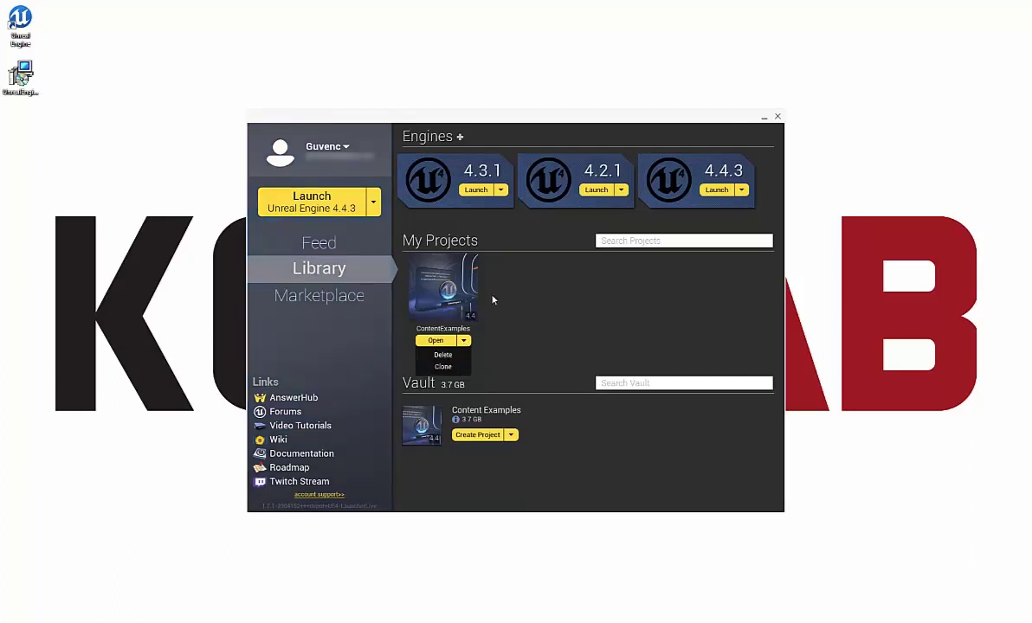
pyautogui.click(510, 345)
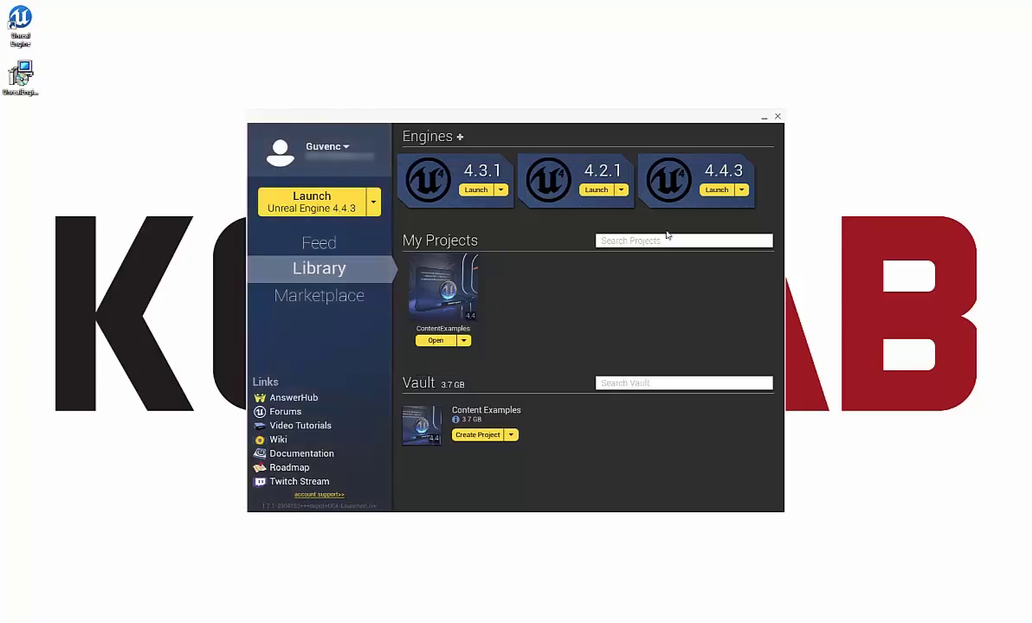